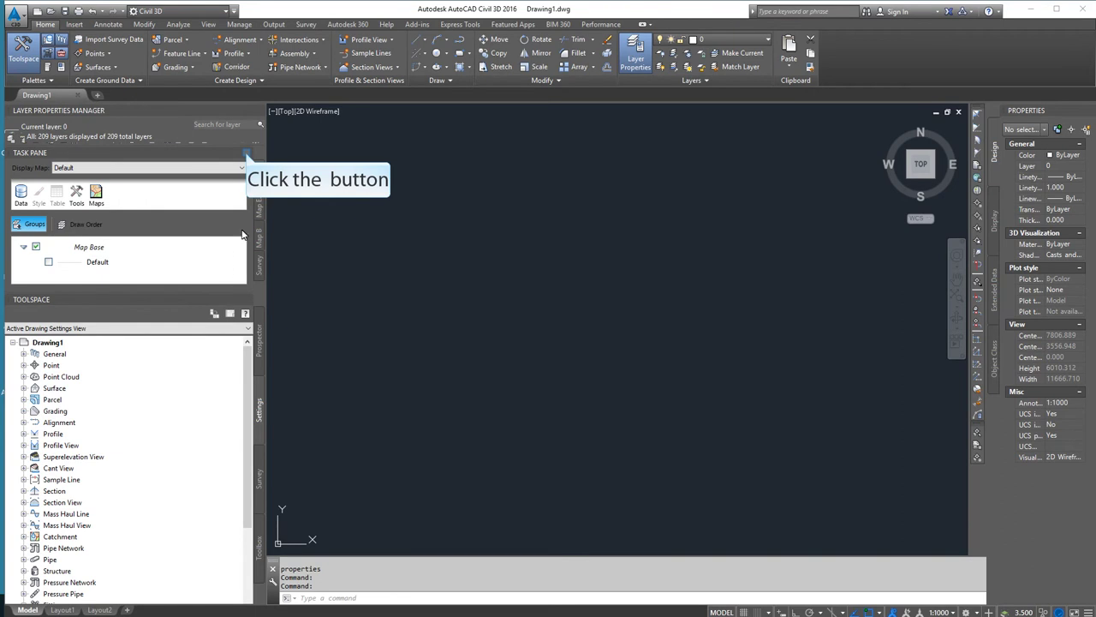
Close the Task Pane and enlarge the Layer Properties Manager so that its layer list has more room above the Toolspace
left_click(247, 155)
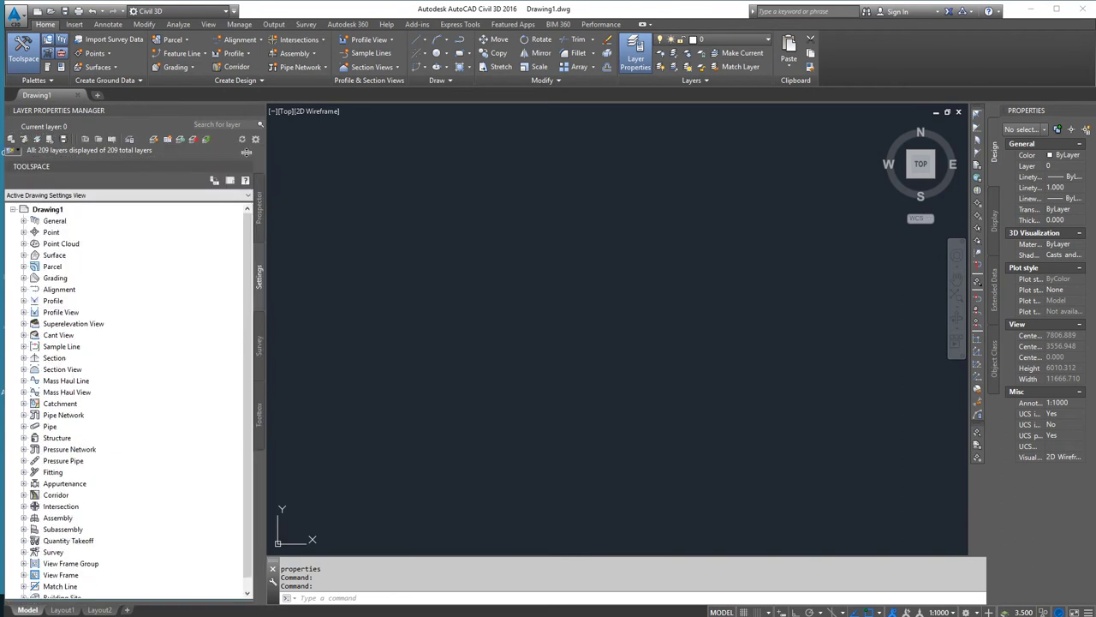
left_click_drag(208, 160, 196, 358)
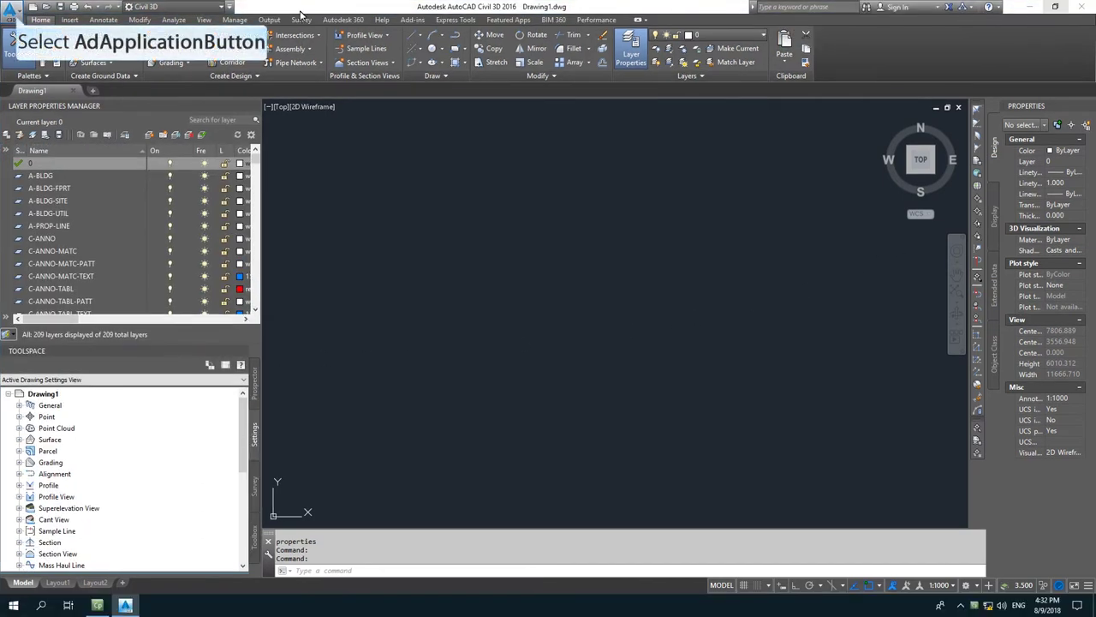
Set the insertion scale's source content units and target drawing units to Meters in the user preferences and apply the options
left_click(12, 11)
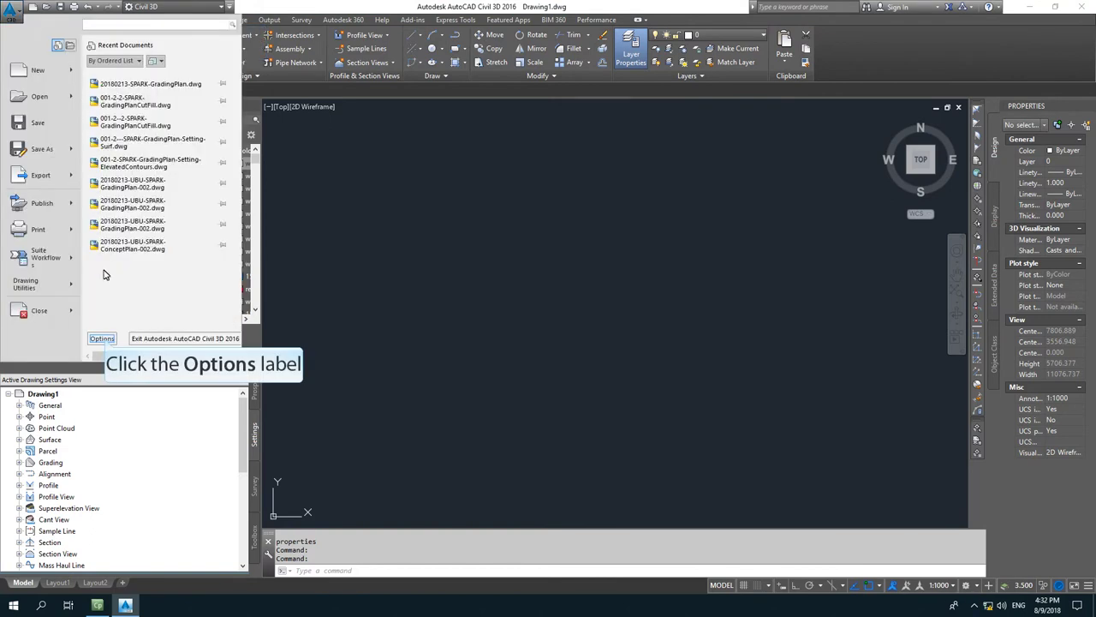
left_click(103, 339)
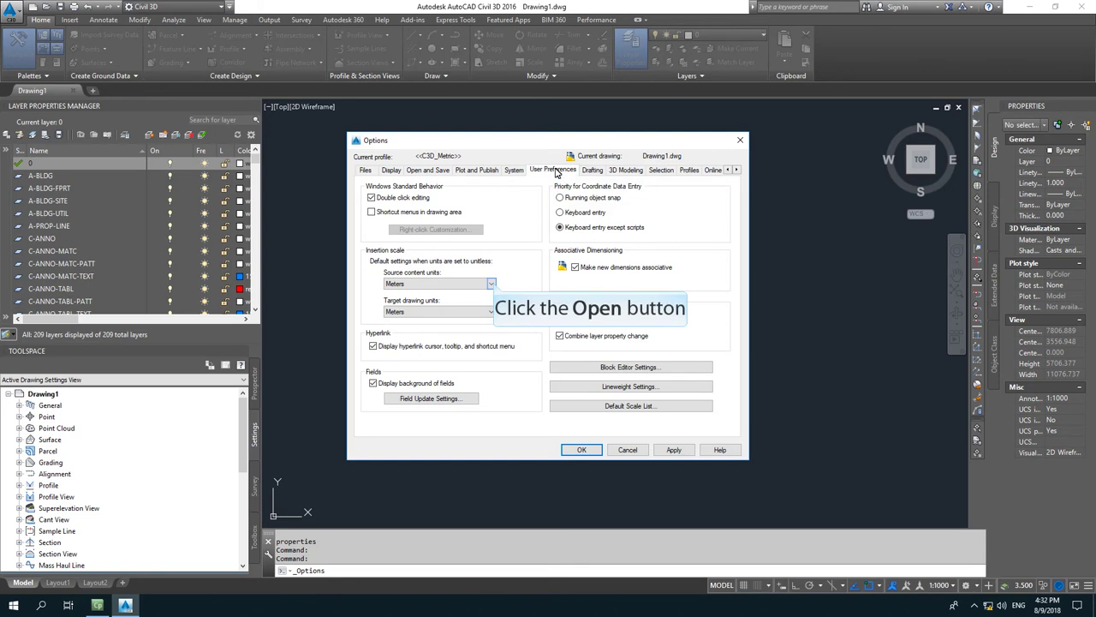
left_click(491, 284)
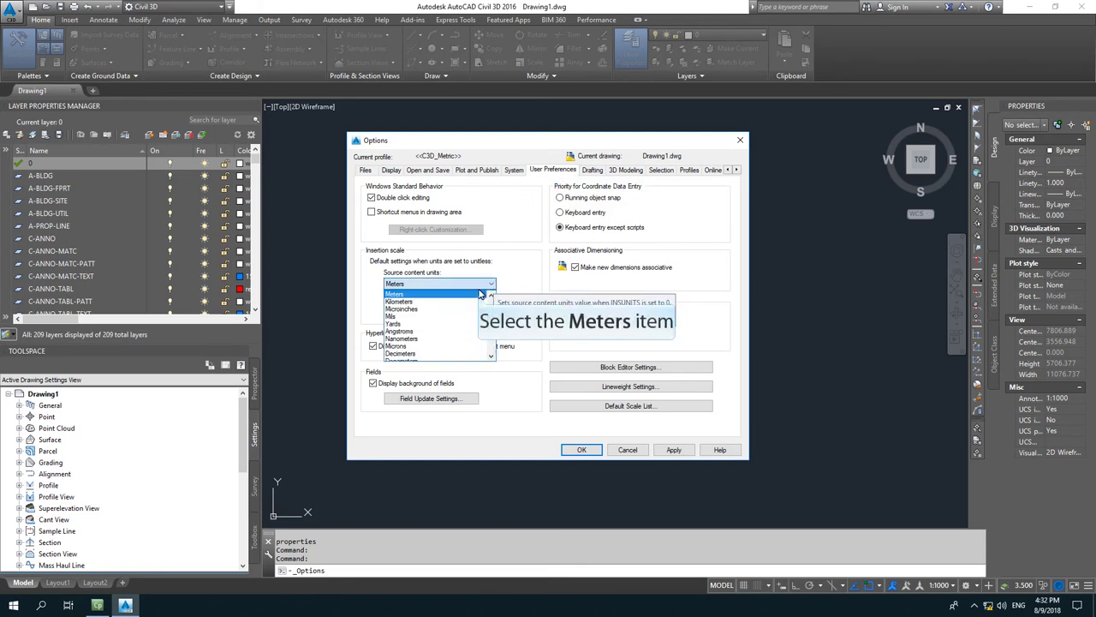
left_click(479, 296)
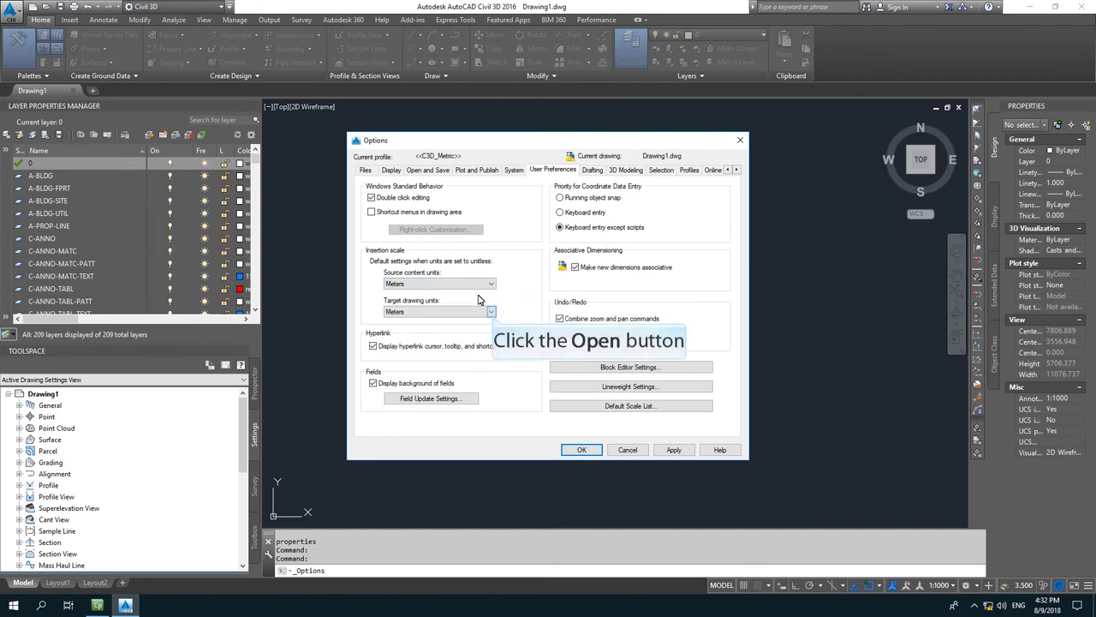
left_click(491, 313)
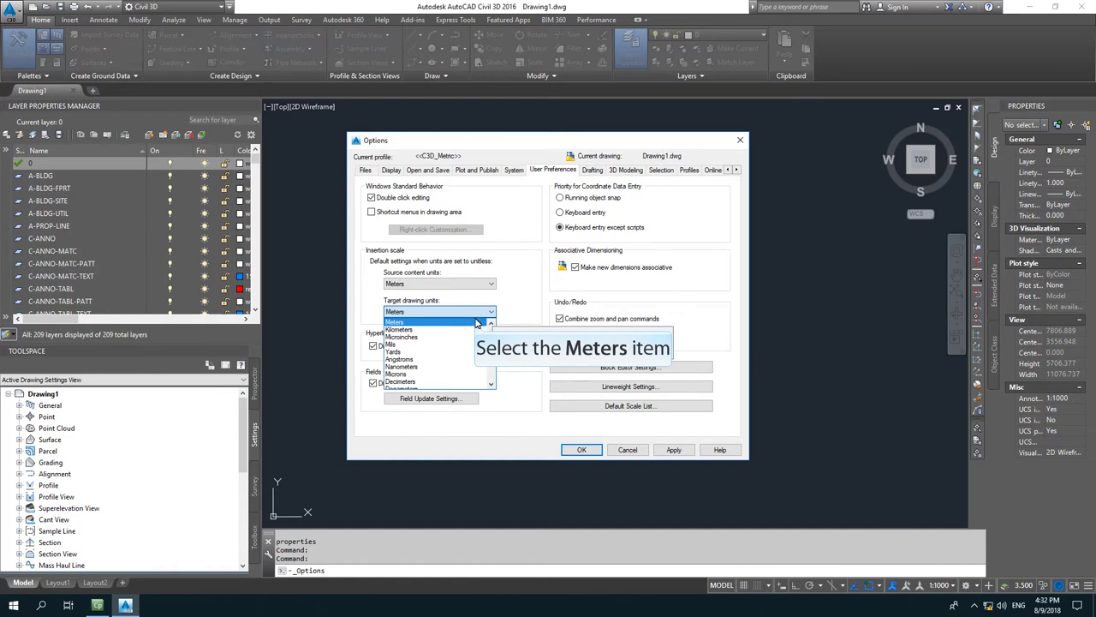
left_click(477, 322)
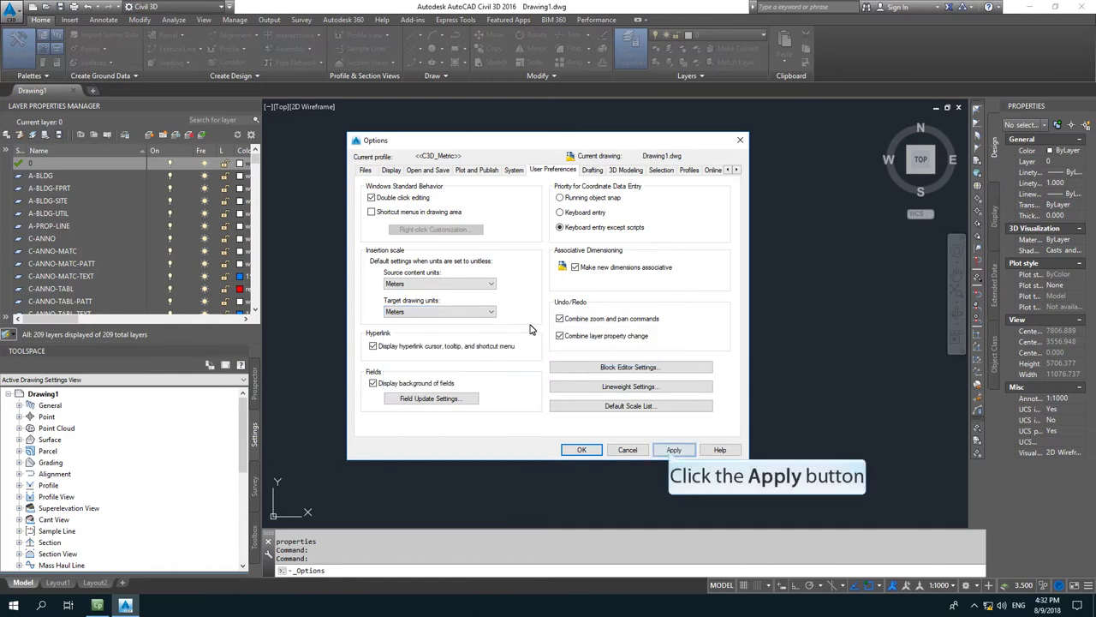
left_click(673, 451)
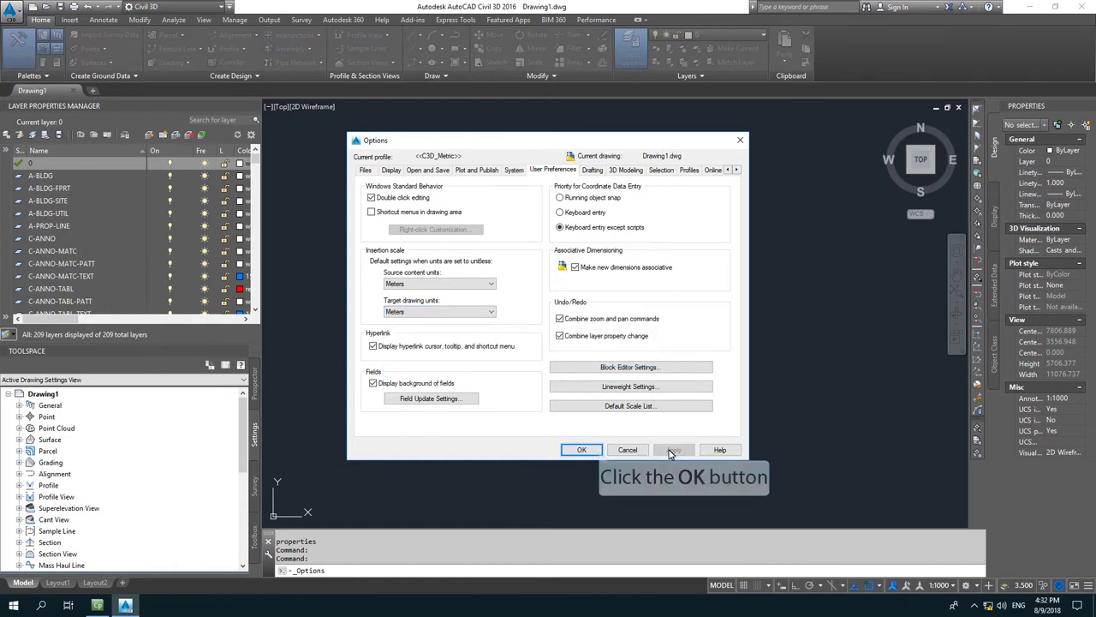
left_click(584, 451)
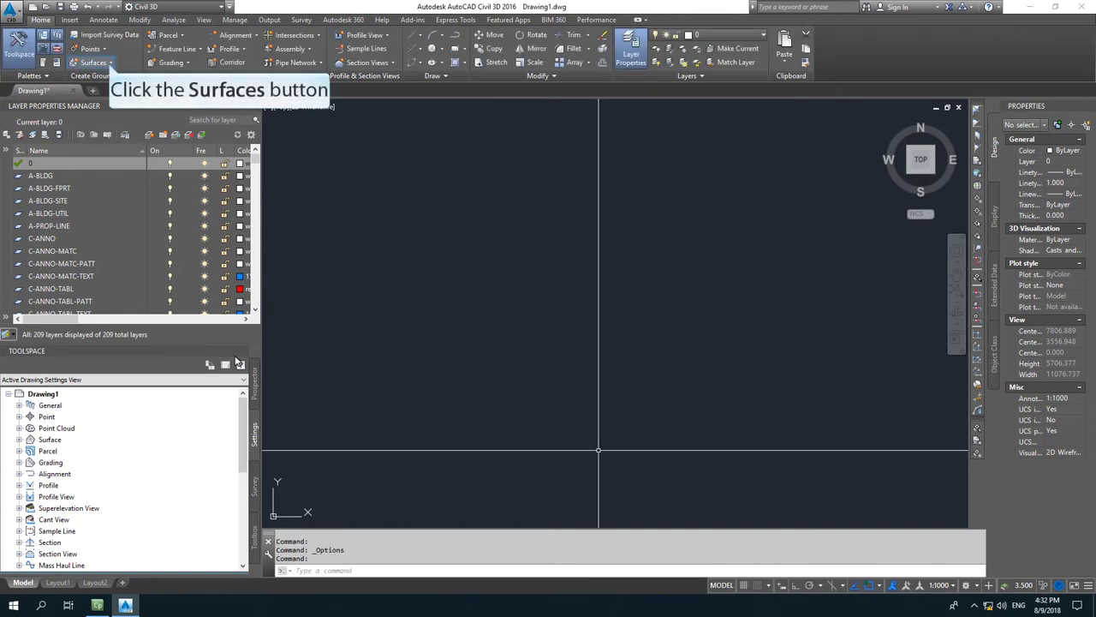
left_click(109, 64)
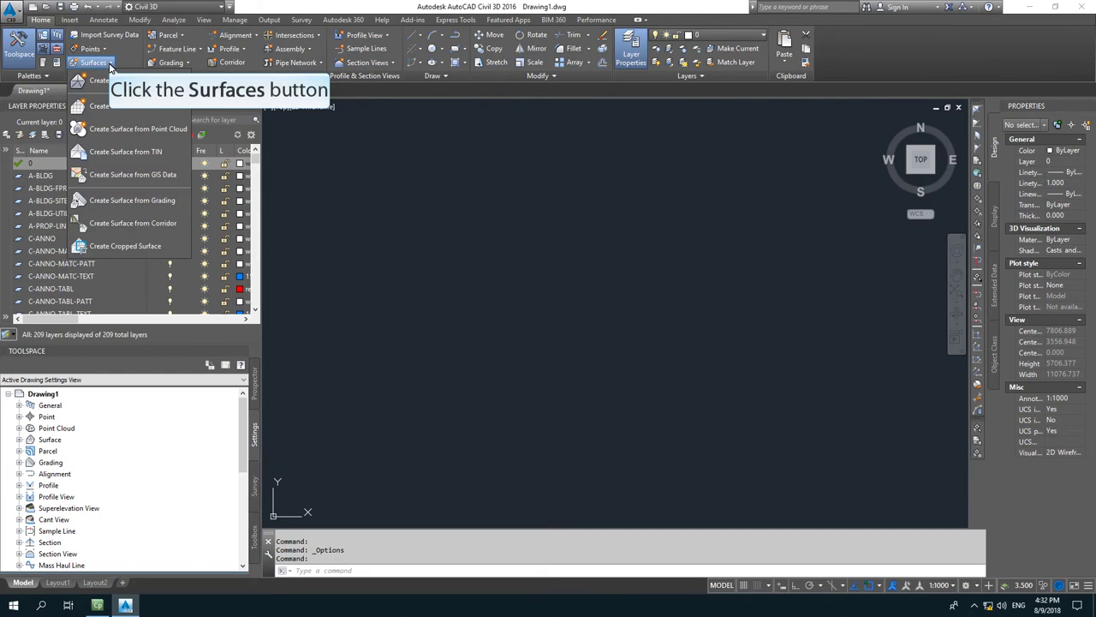
left_click(109, 63)
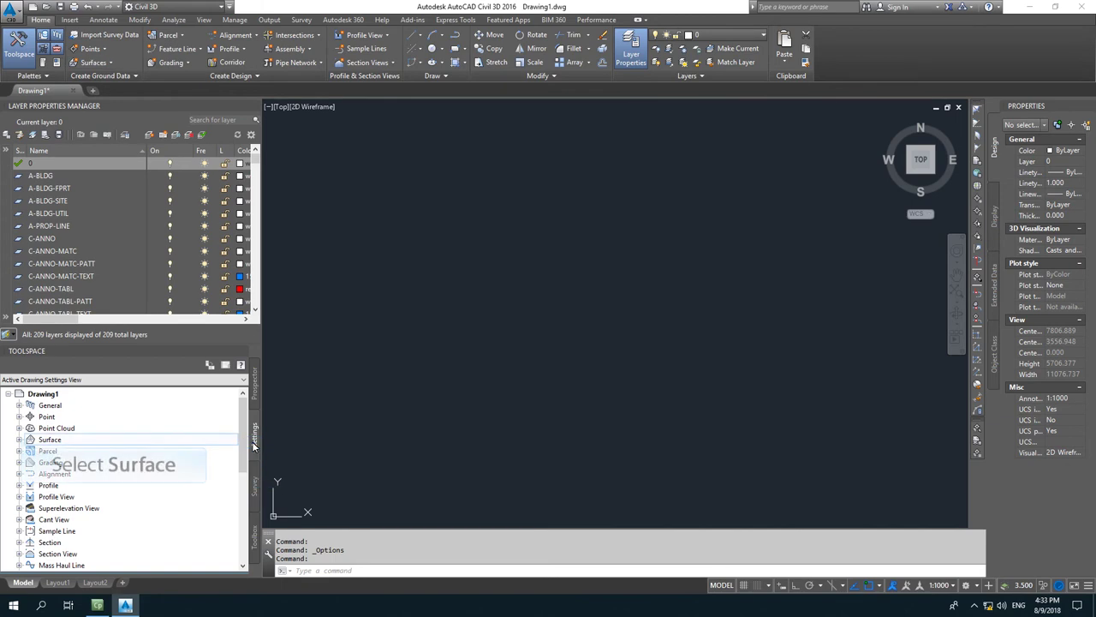
Open the feature settings of the drawing's Surface collection for editing and enlarge the dialog to show more properties
left_click(20, 439)
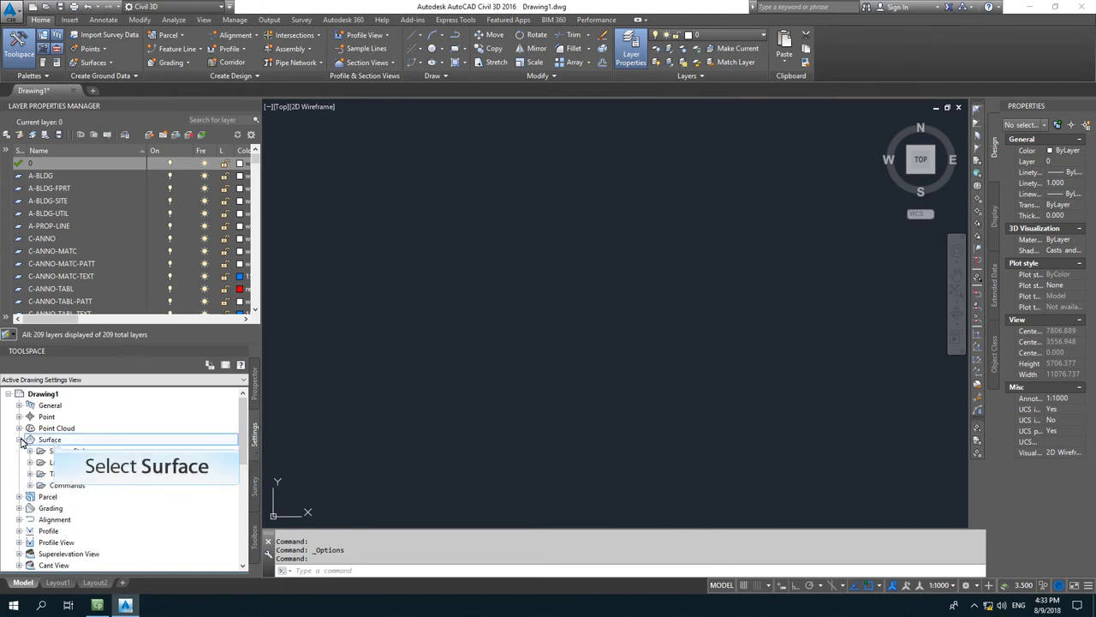
left_click(51, 440)
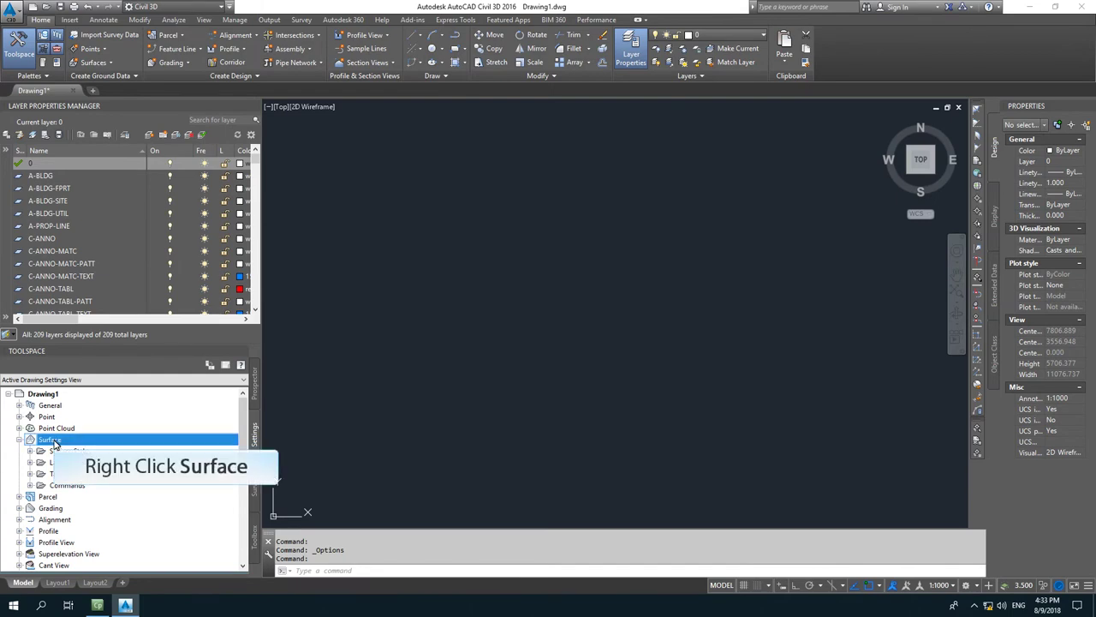
right_click(53, 442)
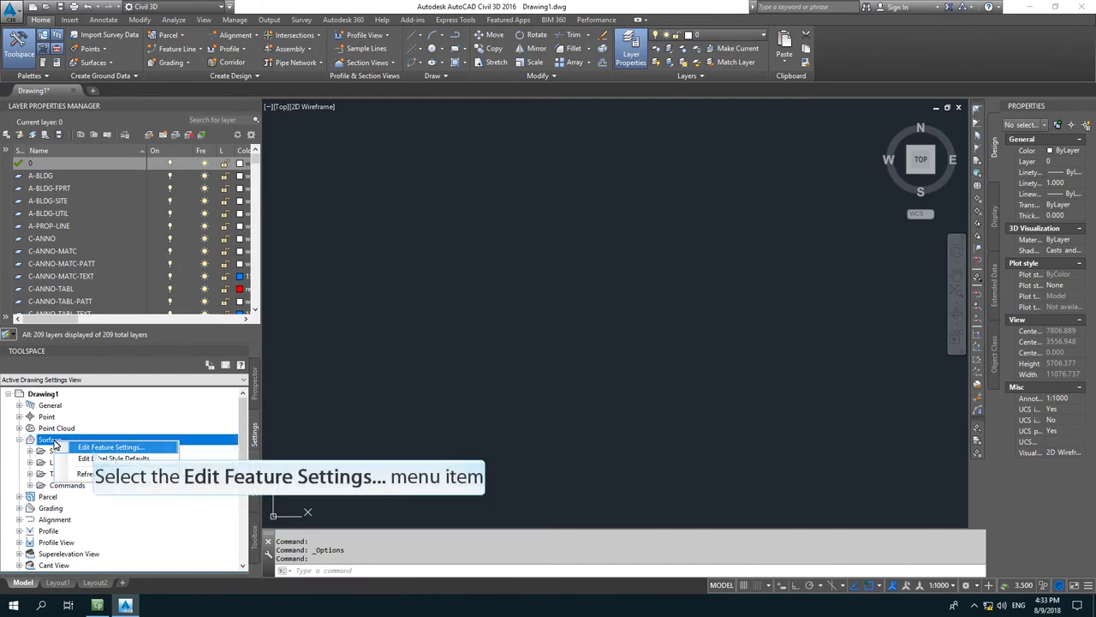
left_click(94, 448)
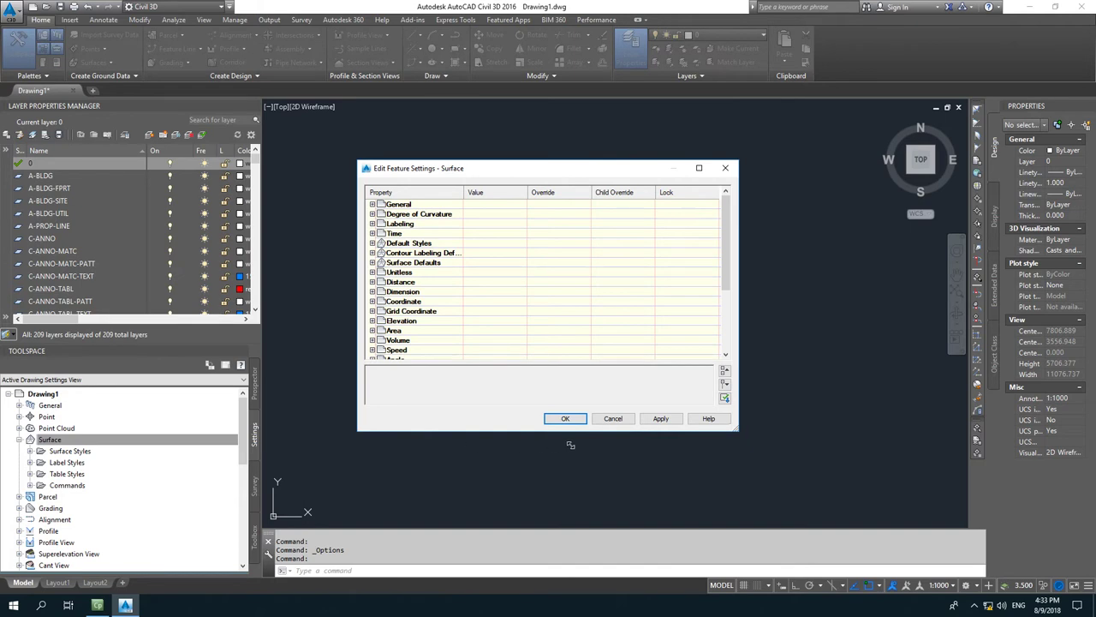
left_click_drag(736, 430, 816, 519)
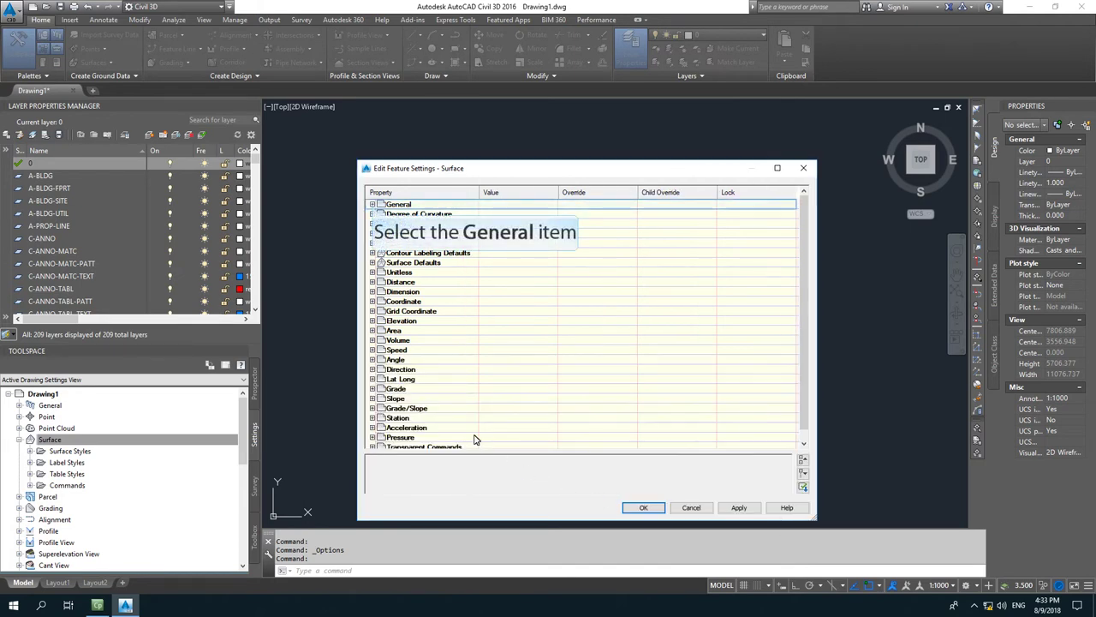
Examine the General, Degree of Curvature, Labeling and Time property groups of the surface feature settings, including the time precision
left_click(372, 205)
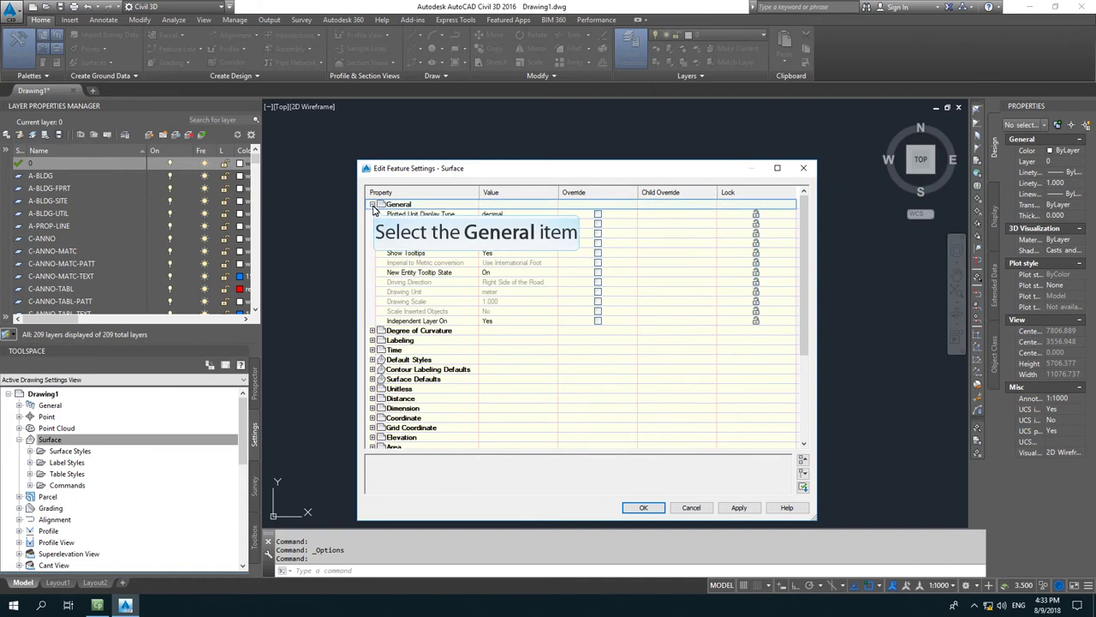
left_click(372, 205)
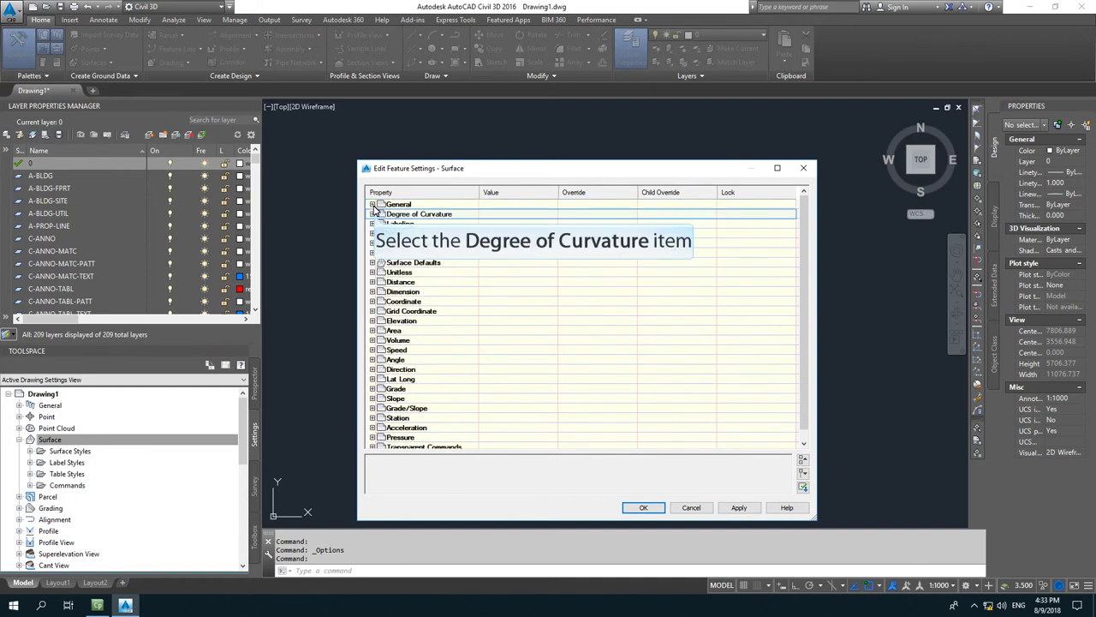
left_click(372, 214)
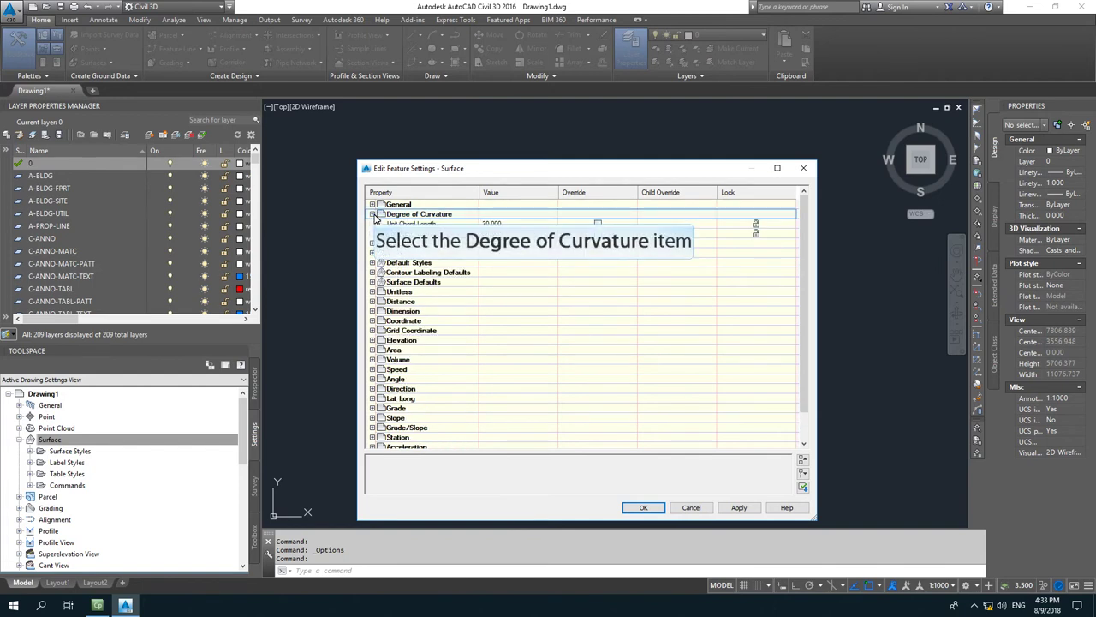
left_click(372, 214)
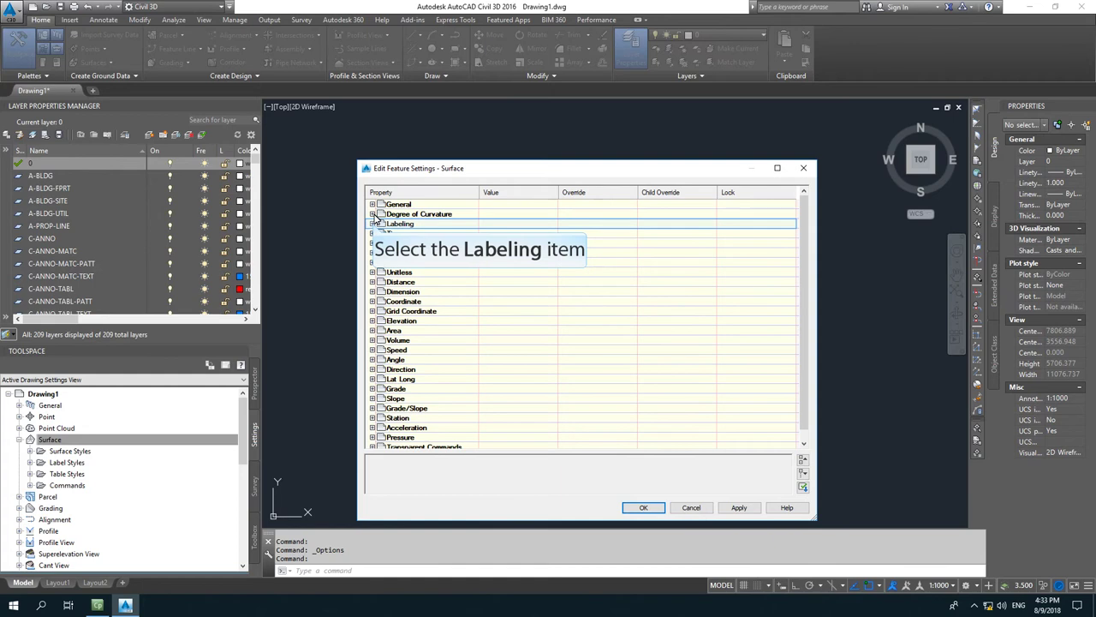
left_click(374, 224)
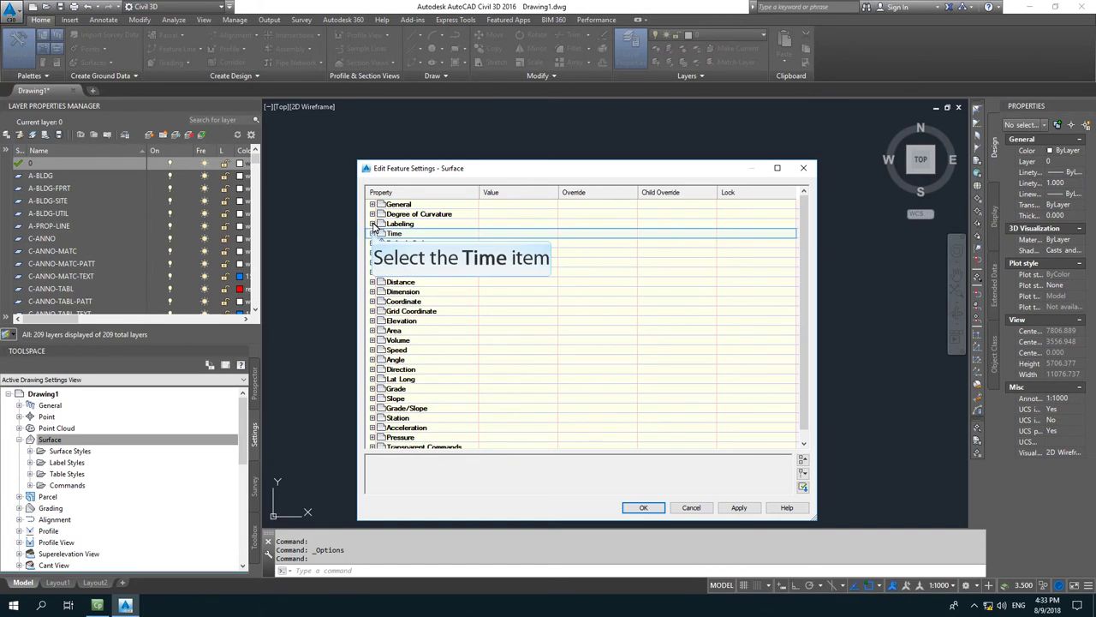
left_click(372, 233)
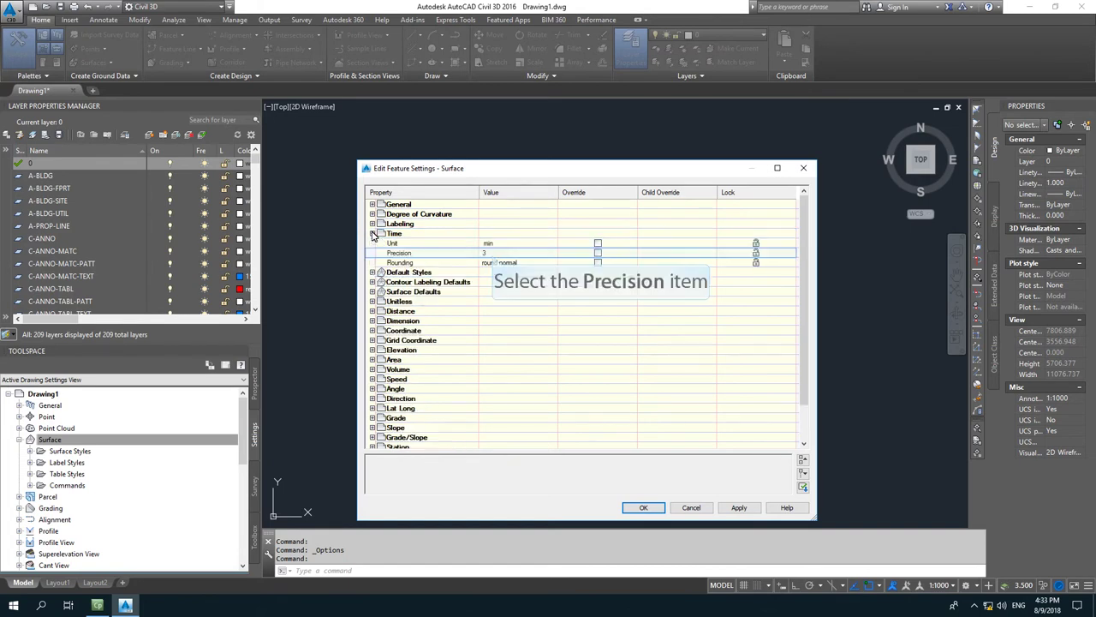
left_click(493, 254)
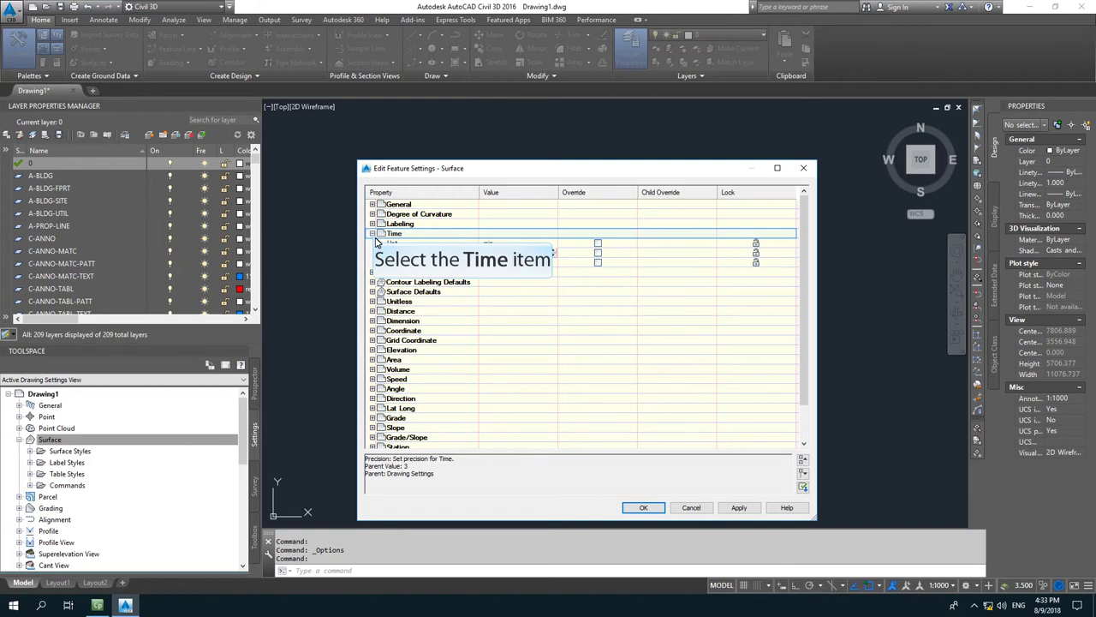
left_click(372, 234)
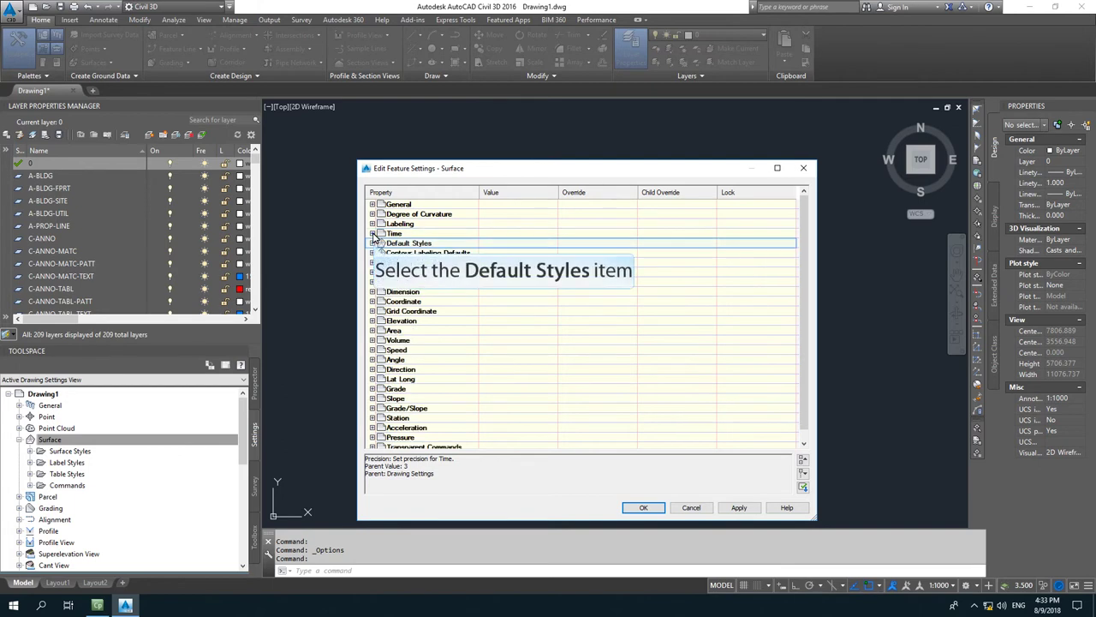
Set the Surface Default Style to Contours 1m and 5m (Background) among the default styles
left_click(373, 244)
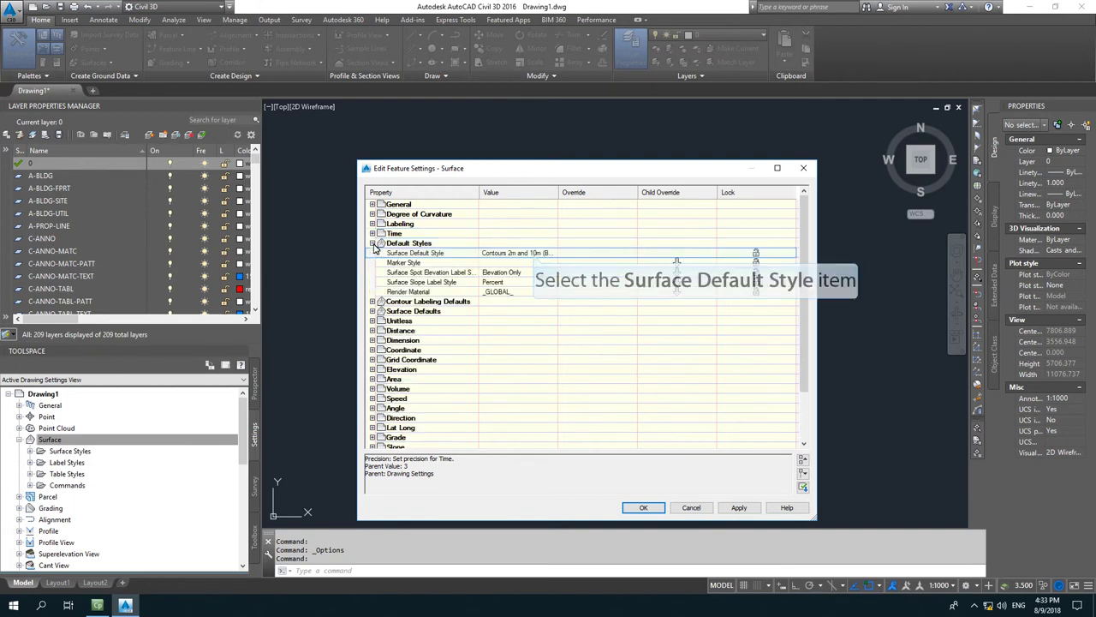
left_click(532, 253)
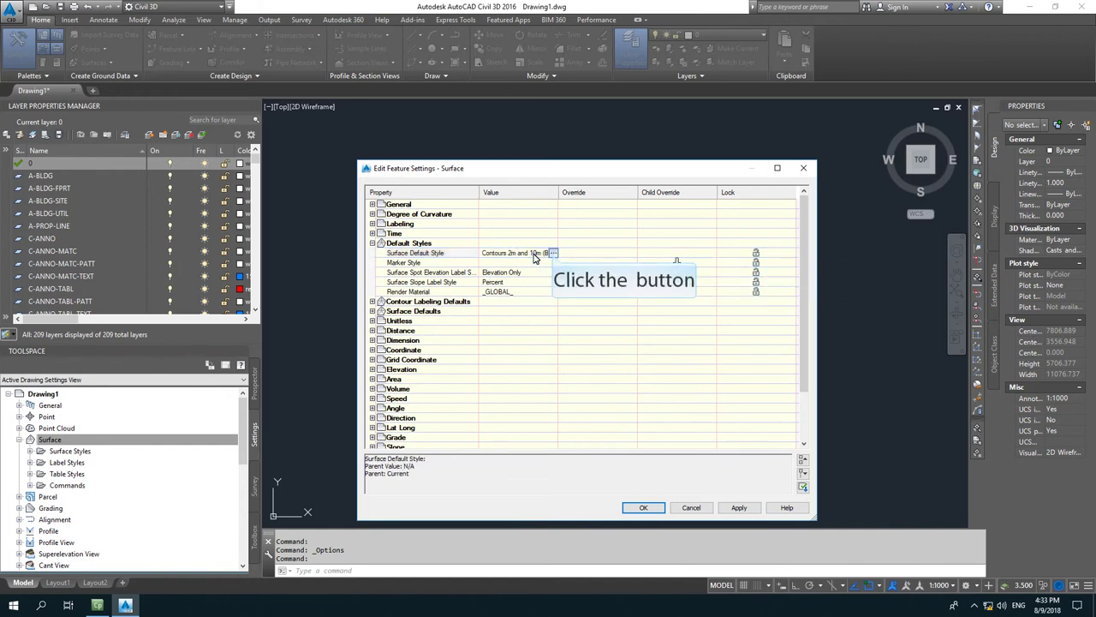
left_click(553, 254)
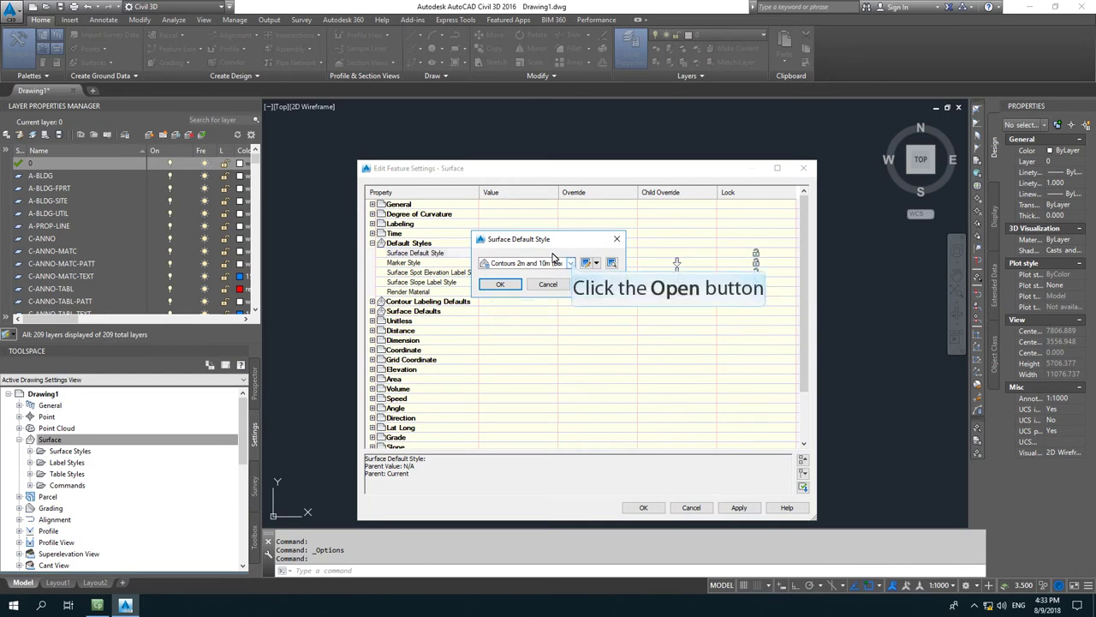
left_click(572, 264)
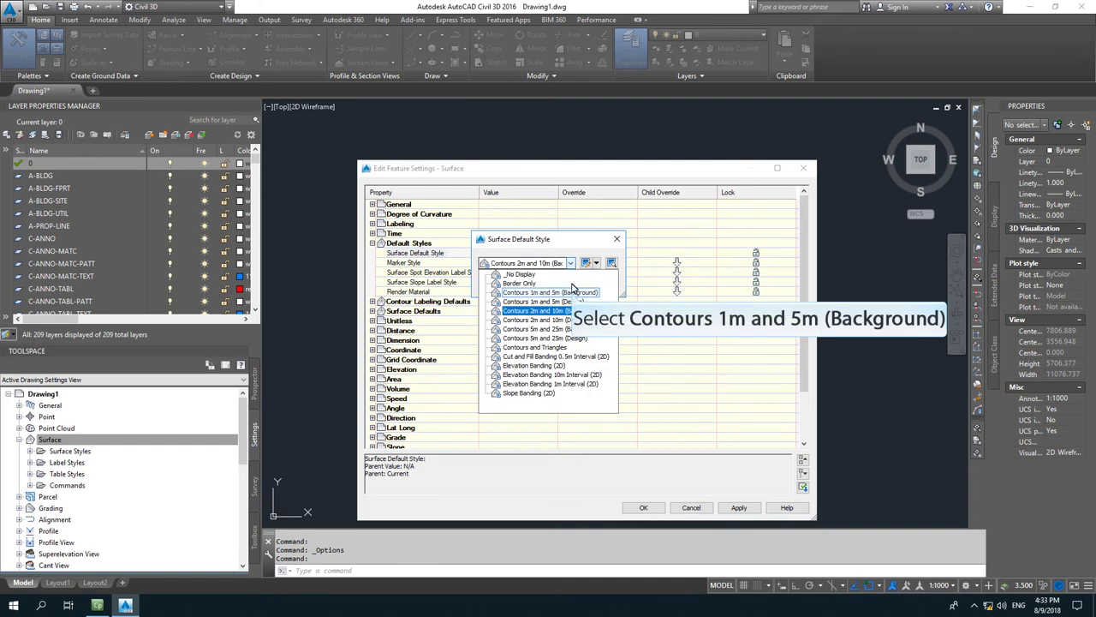
left_click(572, 292)
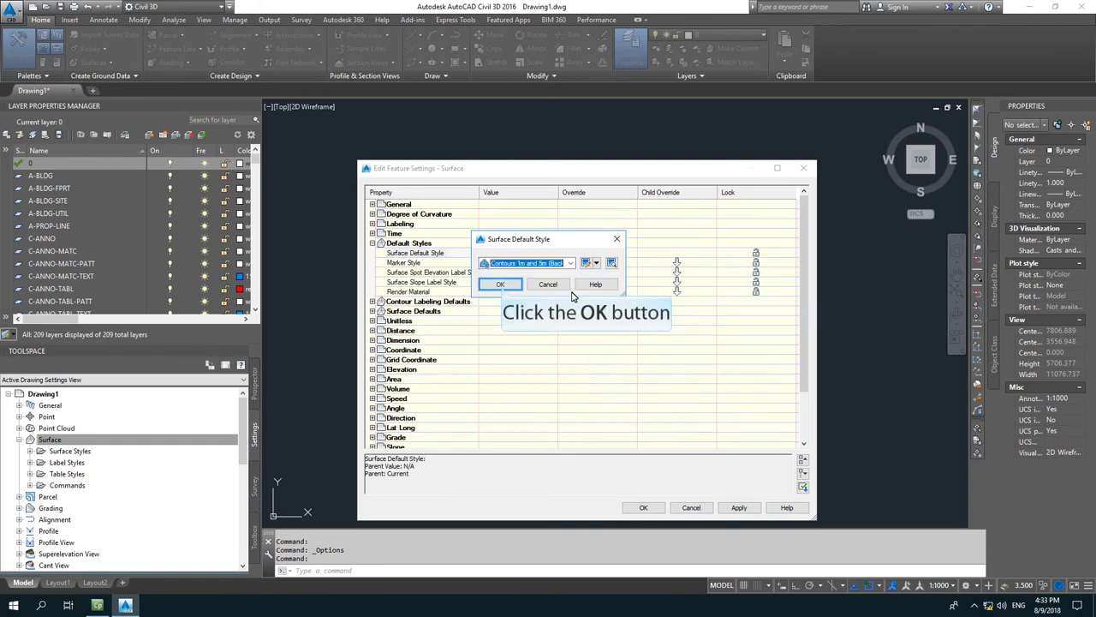
left_click(501, 286)
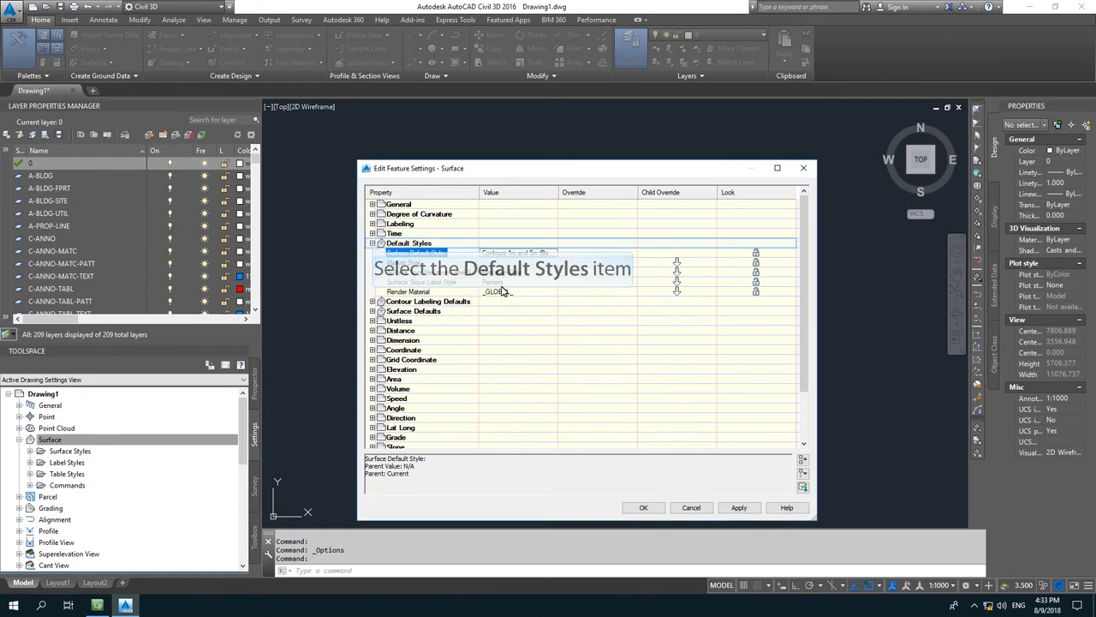
left_click(374, 245)
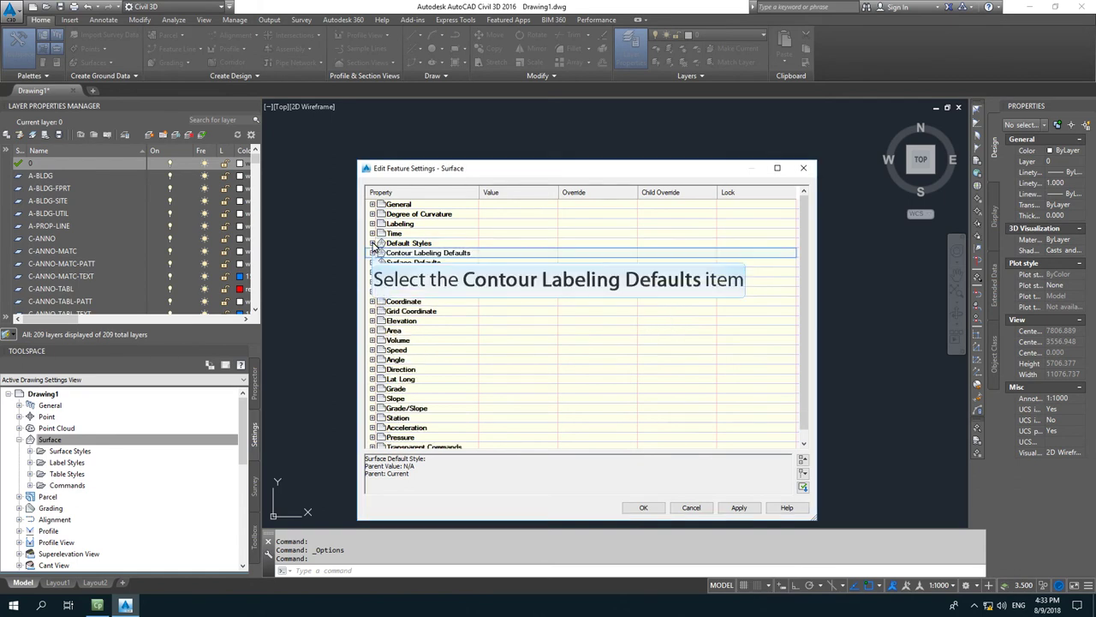
Review the Contour Labeling Defaults and set the Unitless precision to 2 in the surface feature settings
left_click(372, 253)
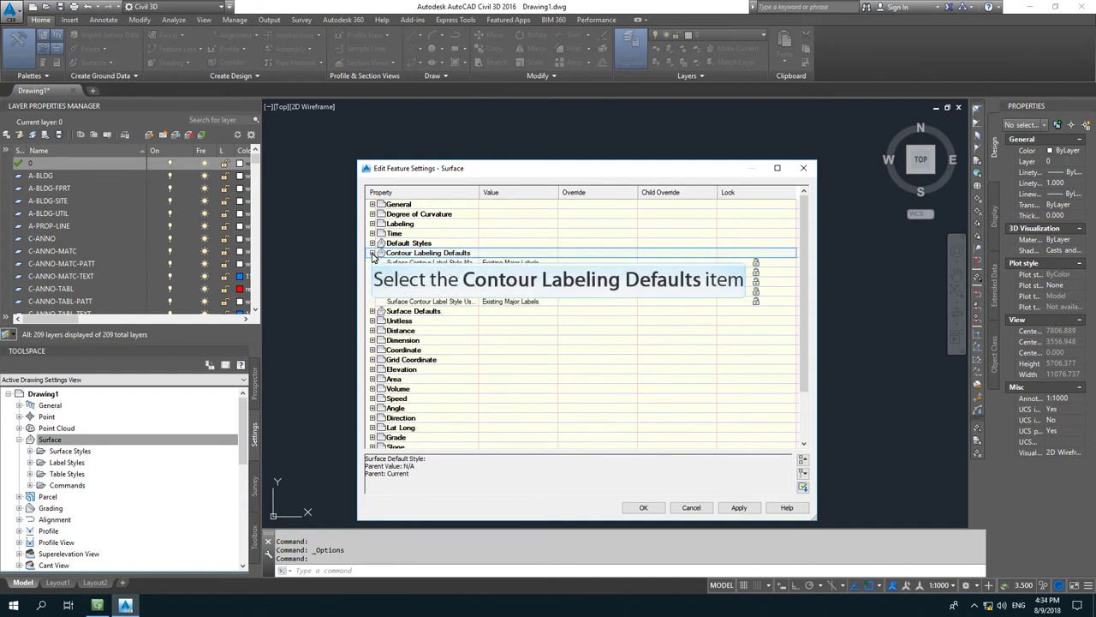
left_click(372, 254)
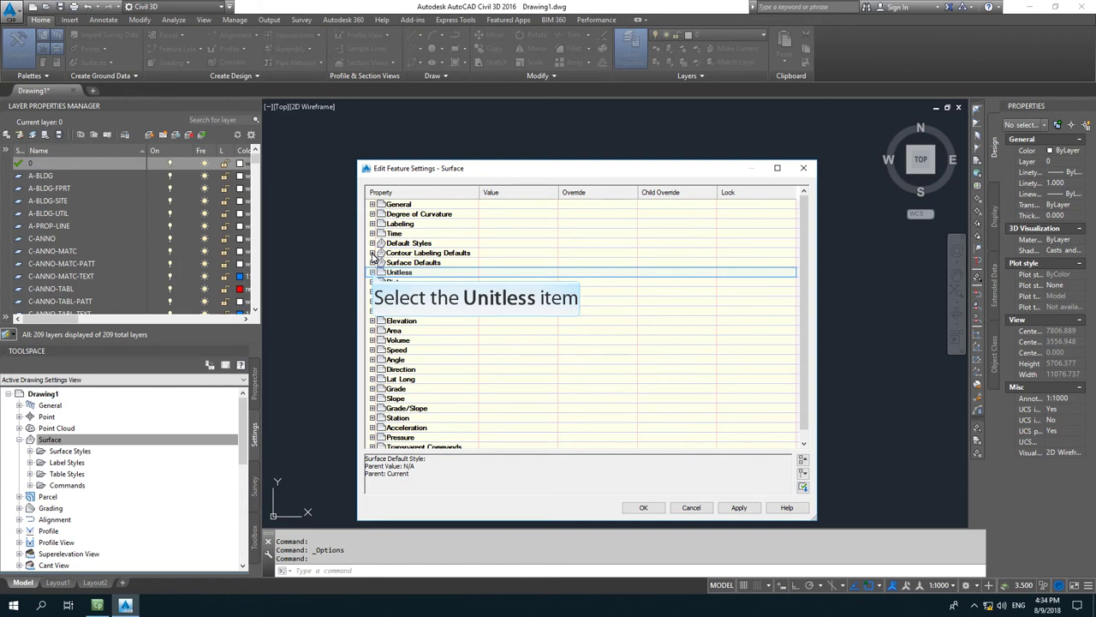
left_click(373, 272)
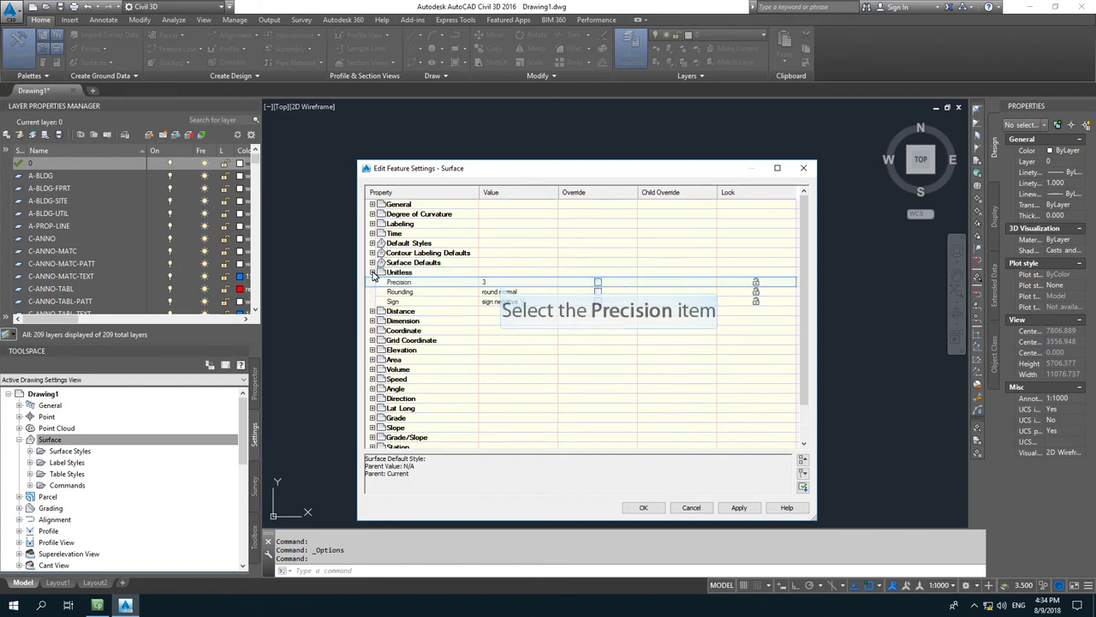
left_click(501, 282)
type("2")
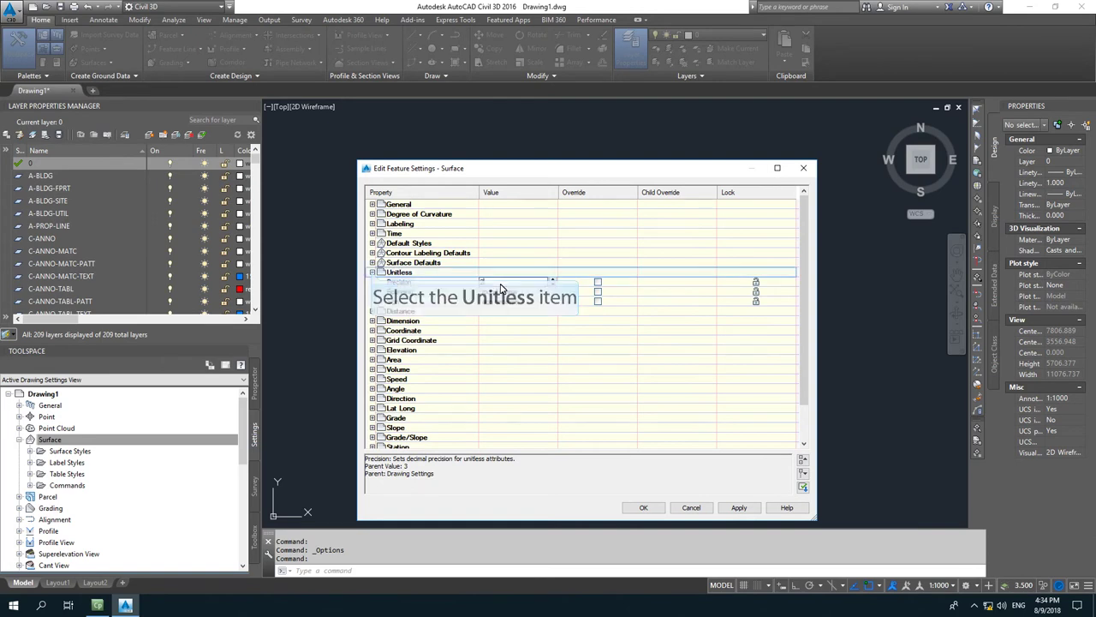
left_click(373, 272)
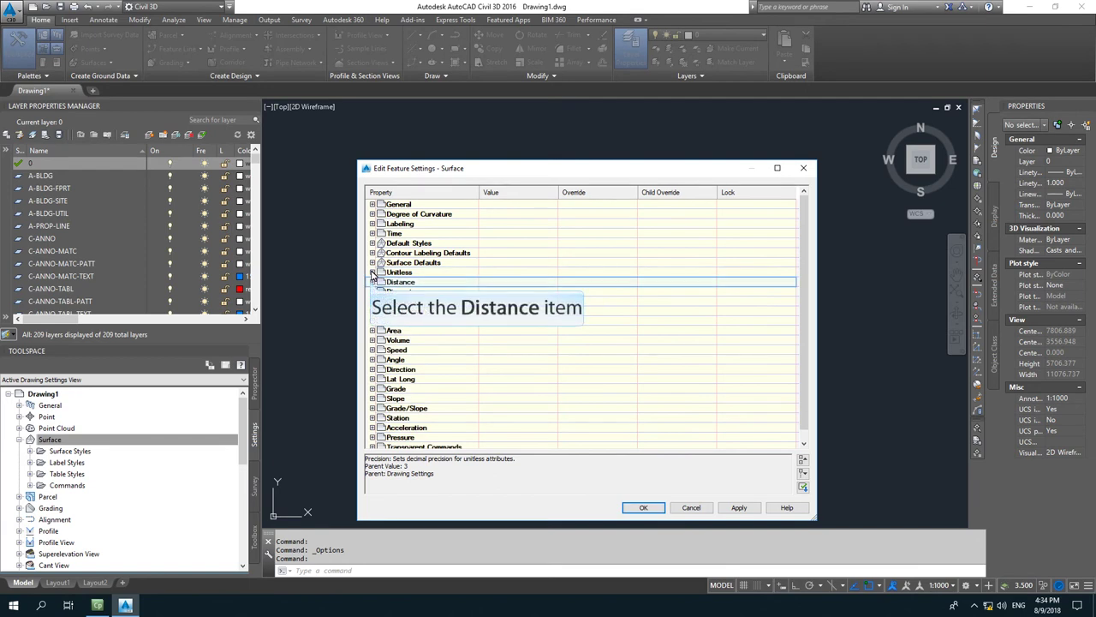
Set the Distance precision to 2 in the surface feature settings
left_click(372, 281)
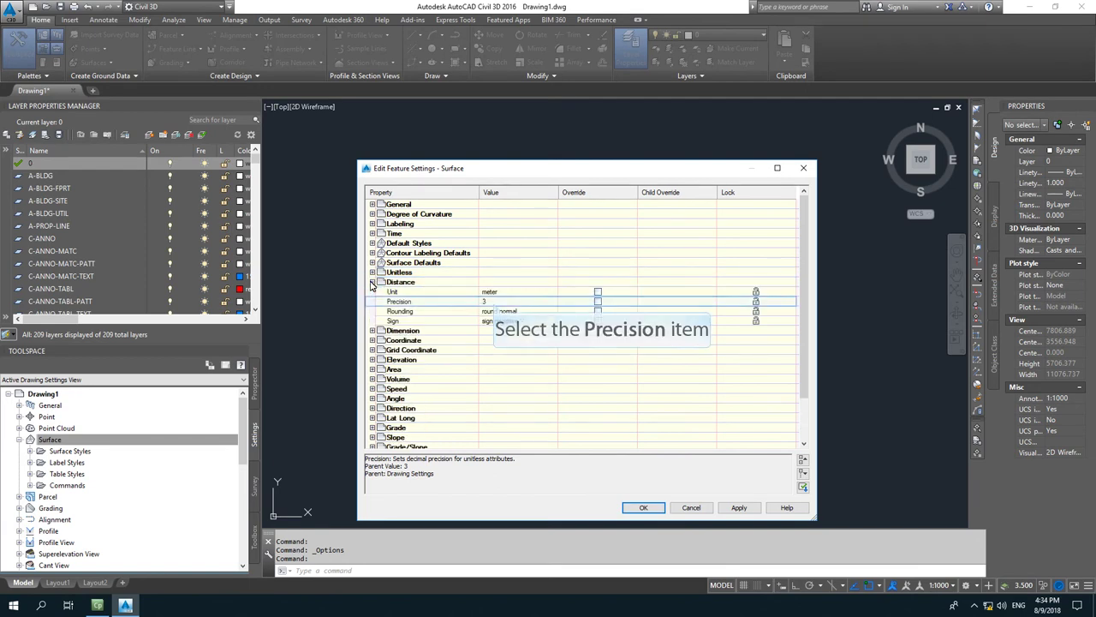
left_click(494, 301)
type("2")
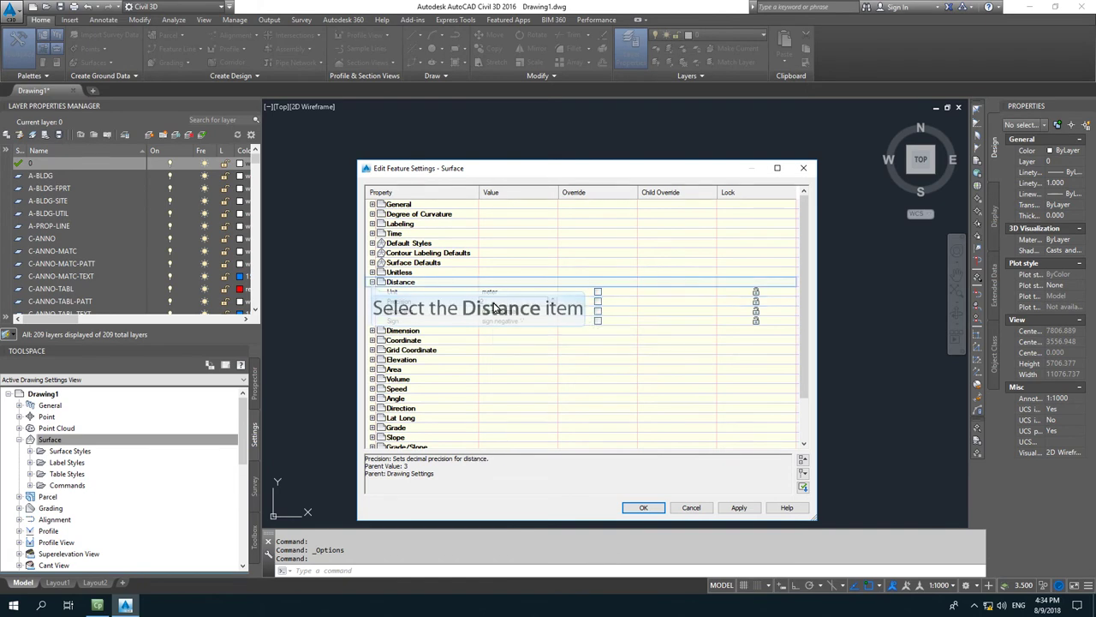
left_click(373, 282)
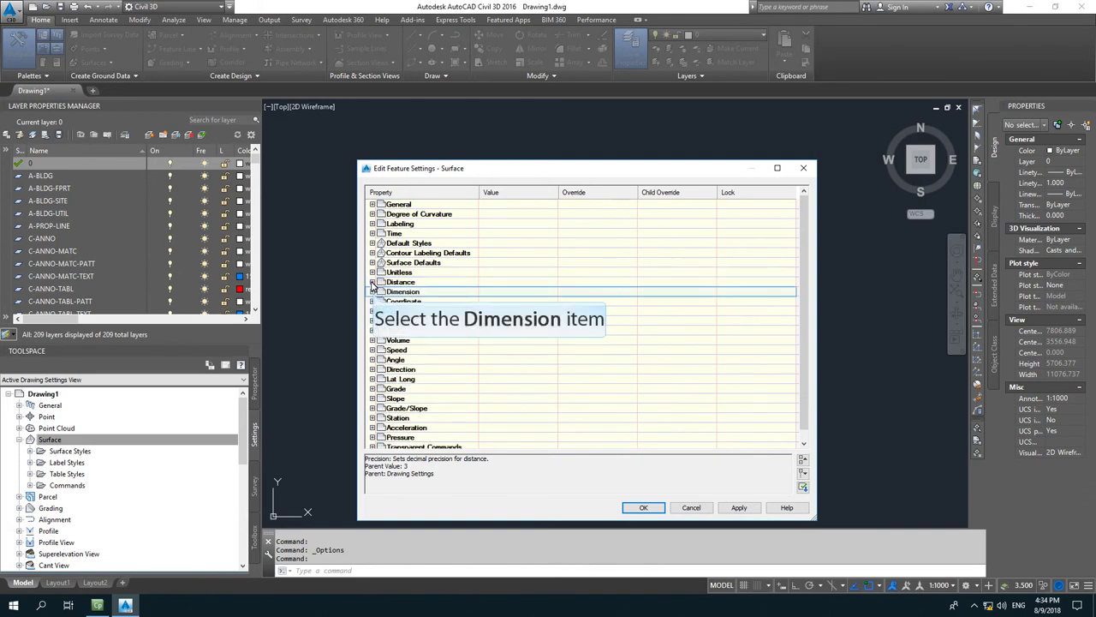
Set the Dimension precision to 2 and the Dimension unit to meter in the surface feature settings
left_click(373, 292)
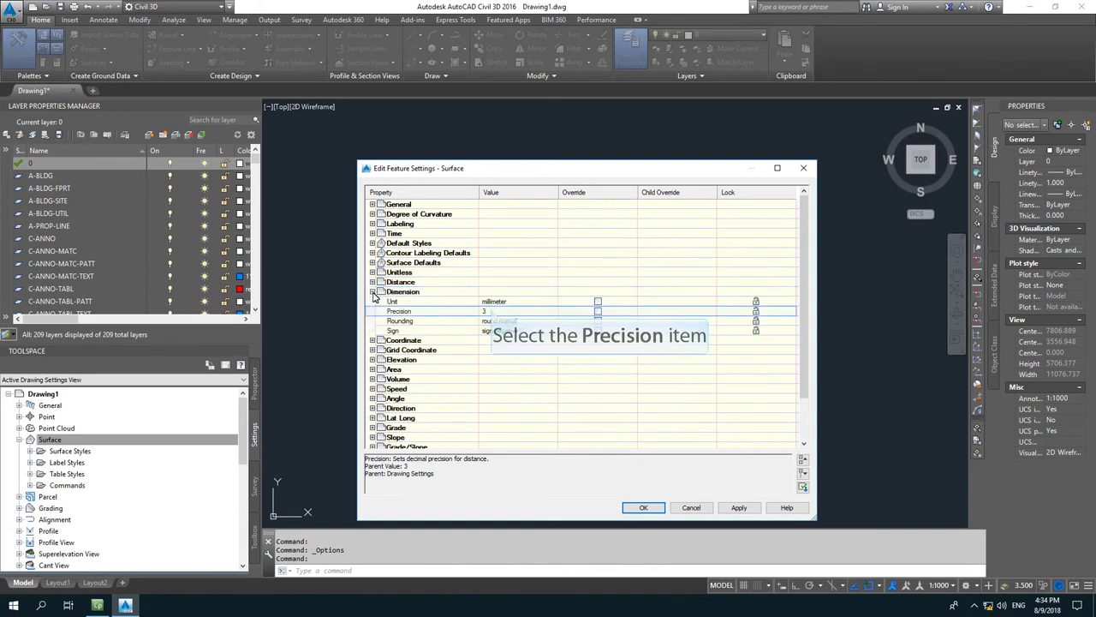
left_click(492, 311)
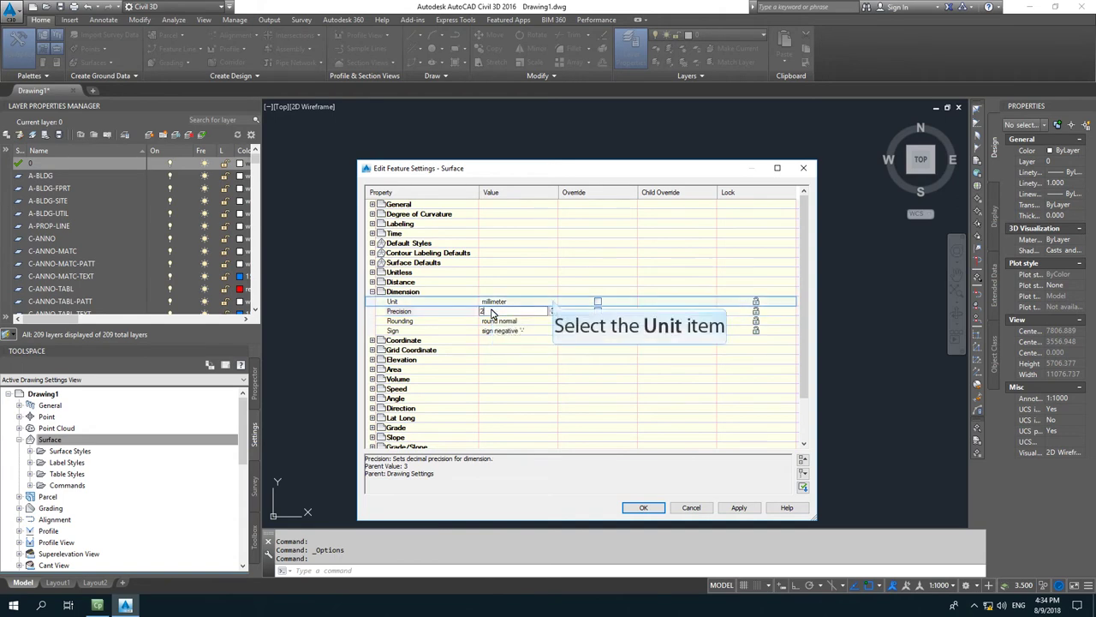
left_click(554, 302)
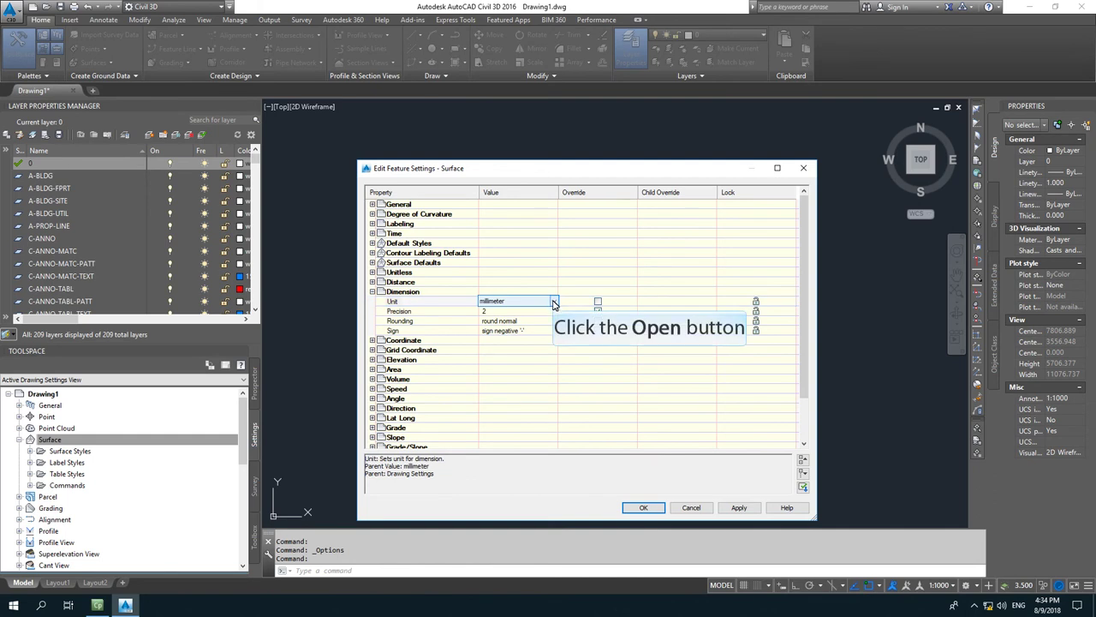
left_click(554, 302)
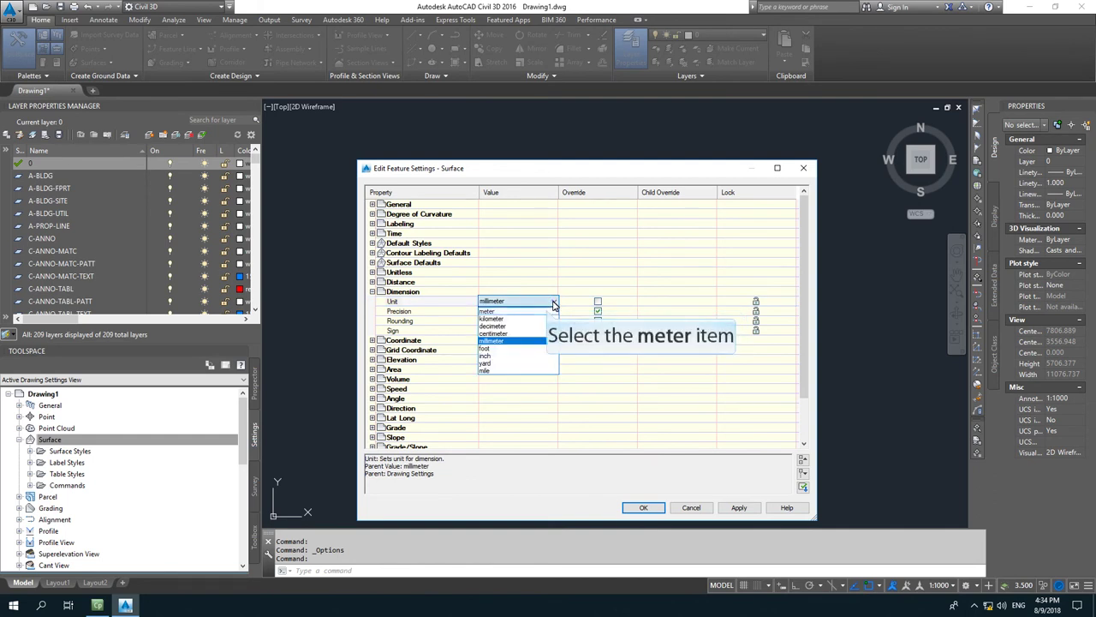
left_click(548, 311)
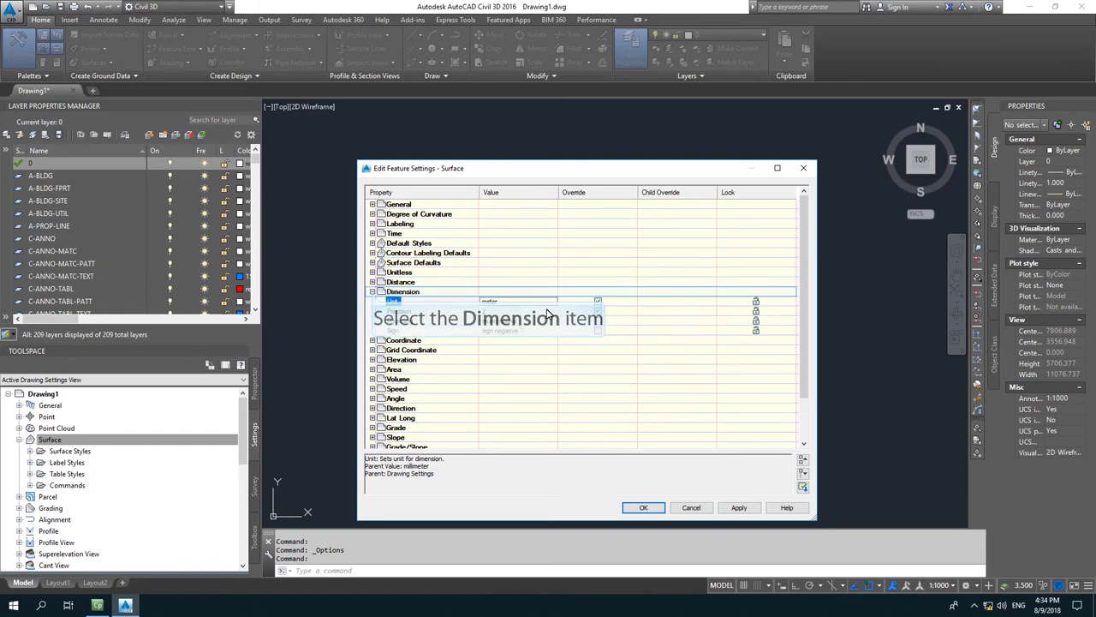
left_click(372, 292)
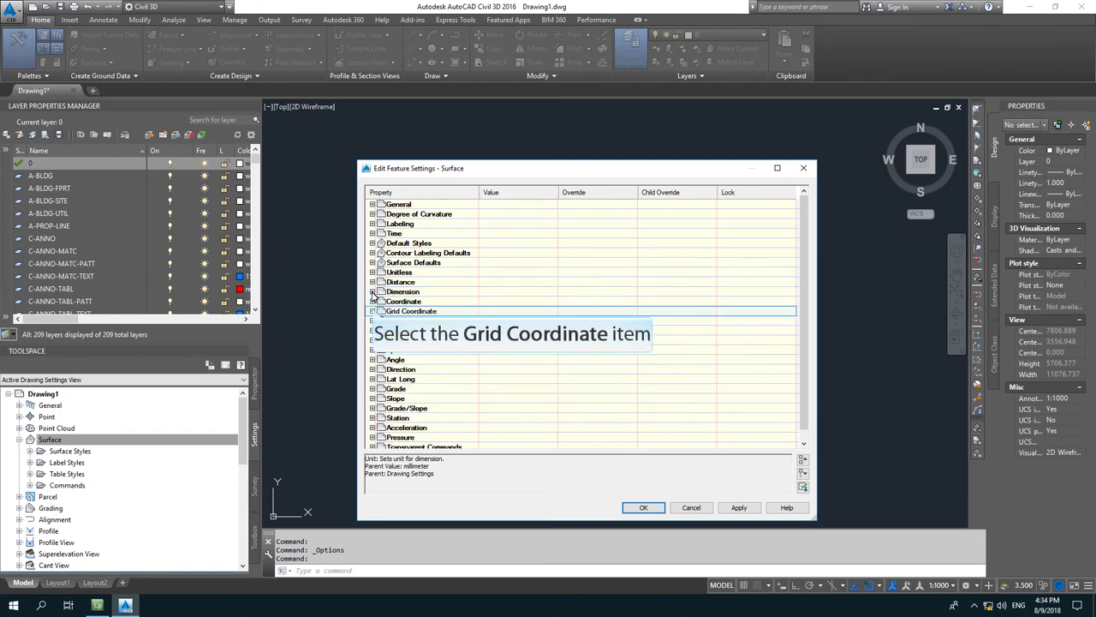
Set the Grid Coordinate precision to 2 in the surface feature settings
left_click(373, 311)
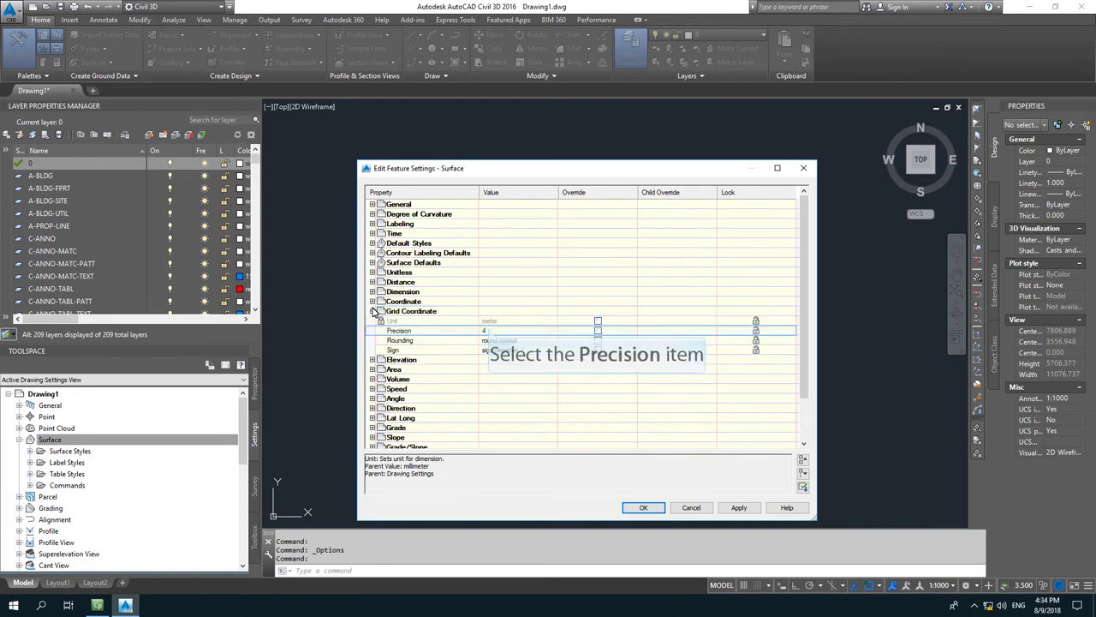
left_click(489, 330)
type("2")
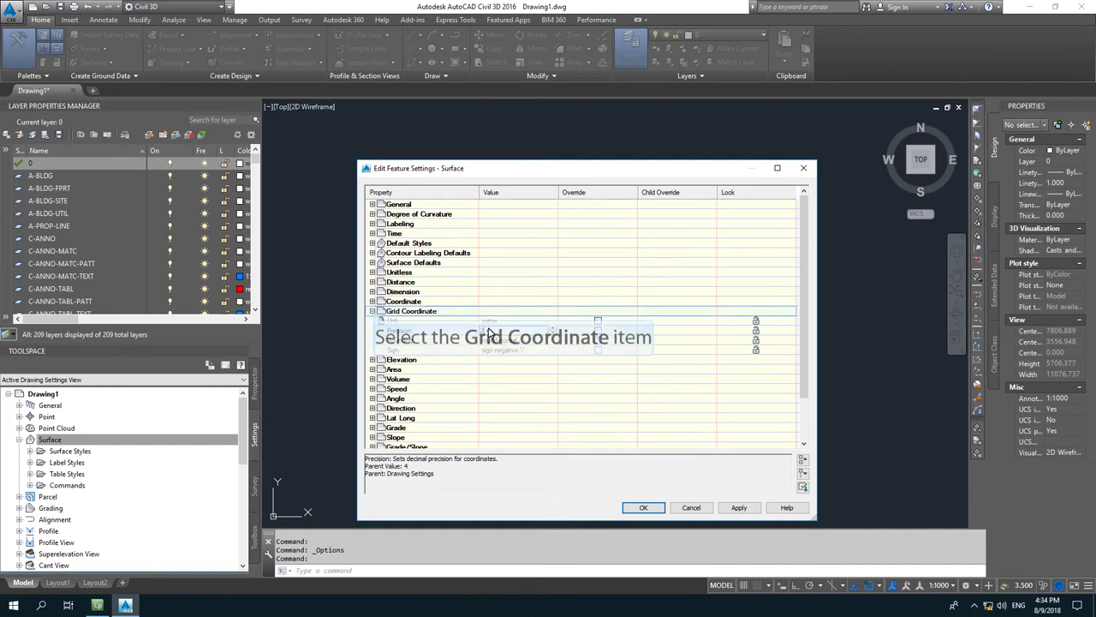
left_click(372, 311)
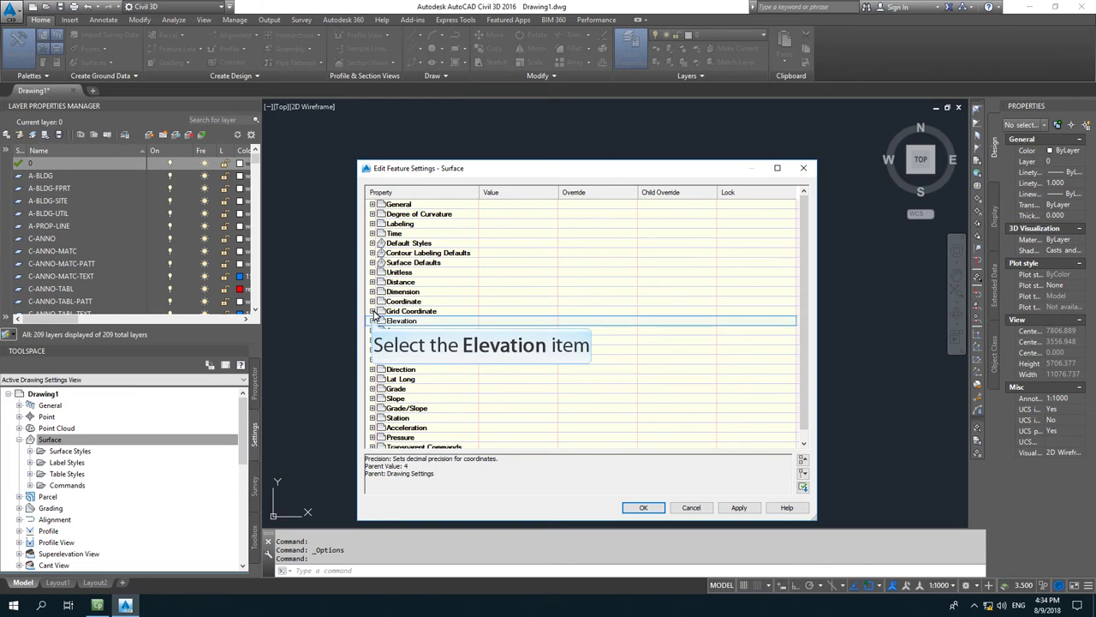
Edit the decimal precision in the Elevation property group of the surface feature settings
left_click(372, 321)
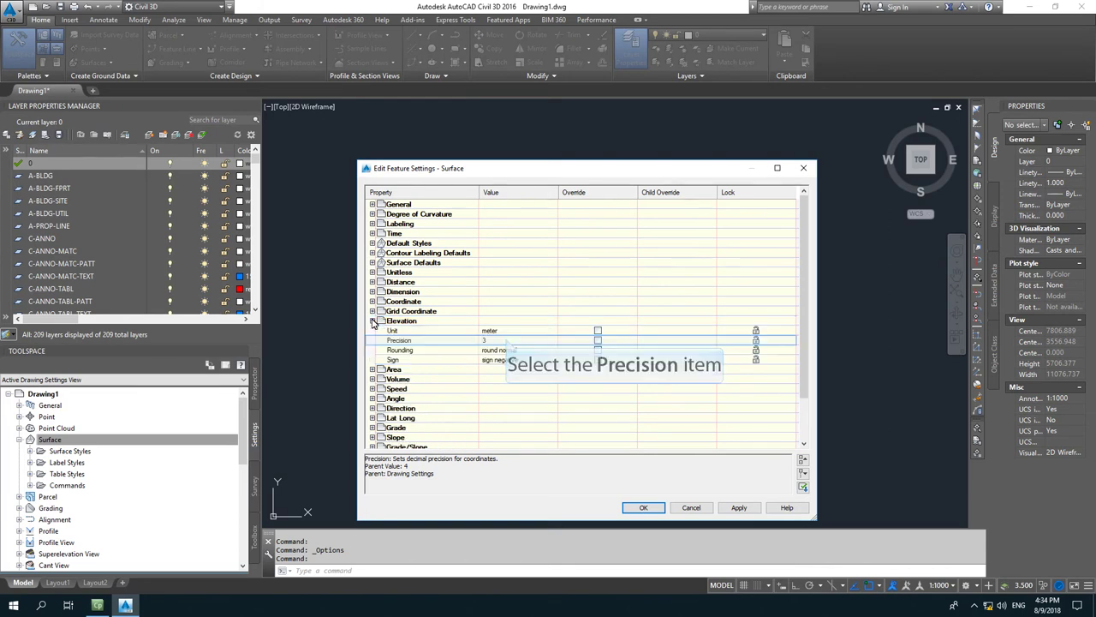
left_click(507, 343)
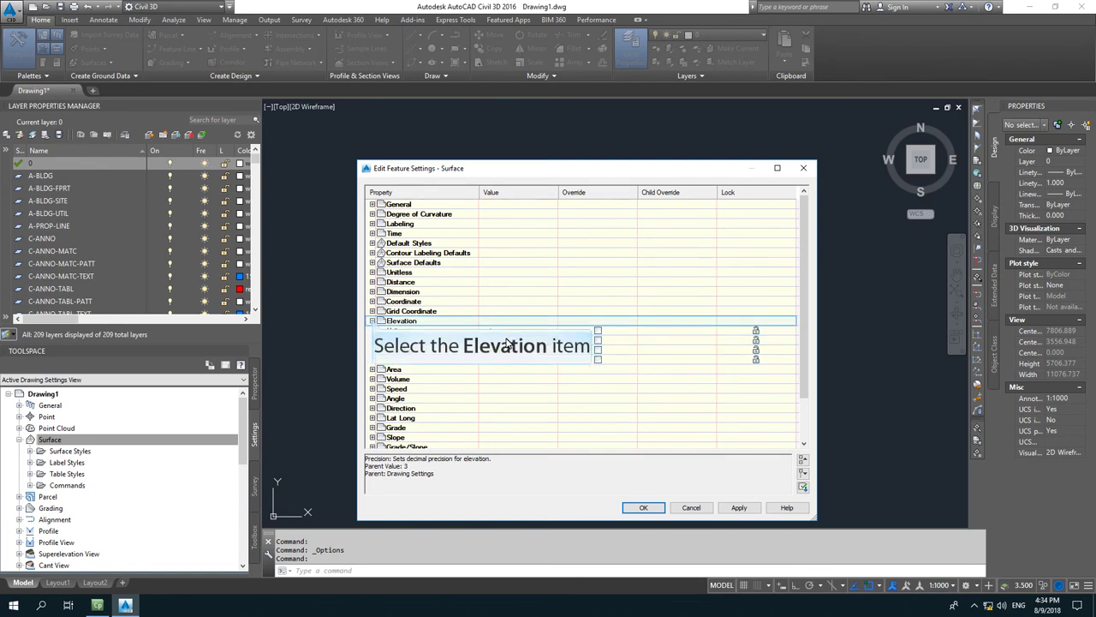
left_click(373, 320)
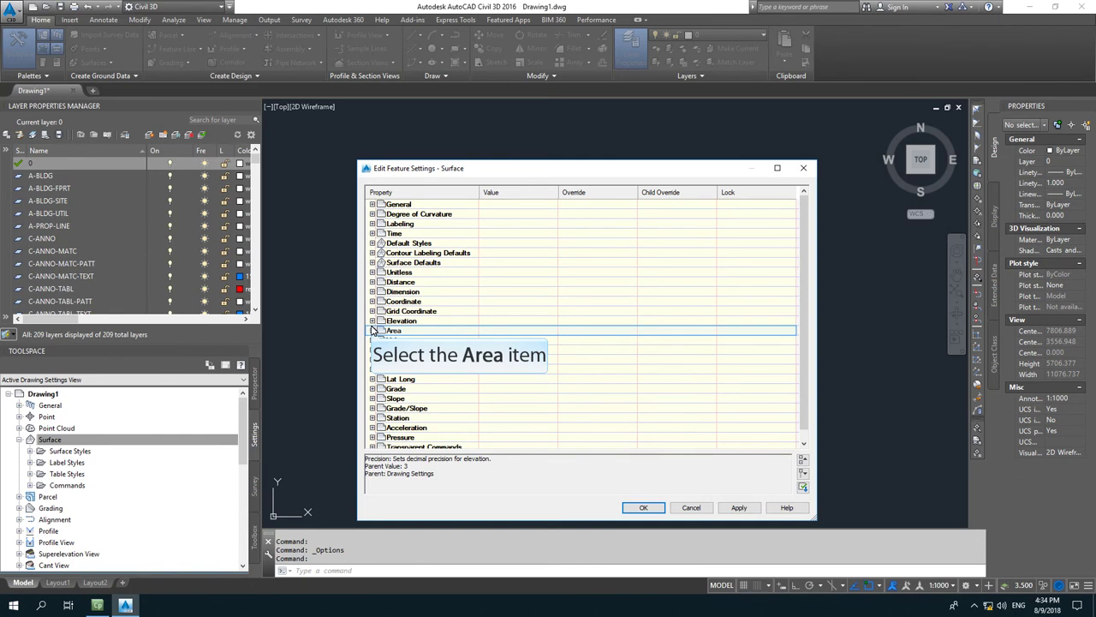
Review the Area, Volume, Speed, Angle and Direction property groups in the surface feature settings
left_click(373, 331)
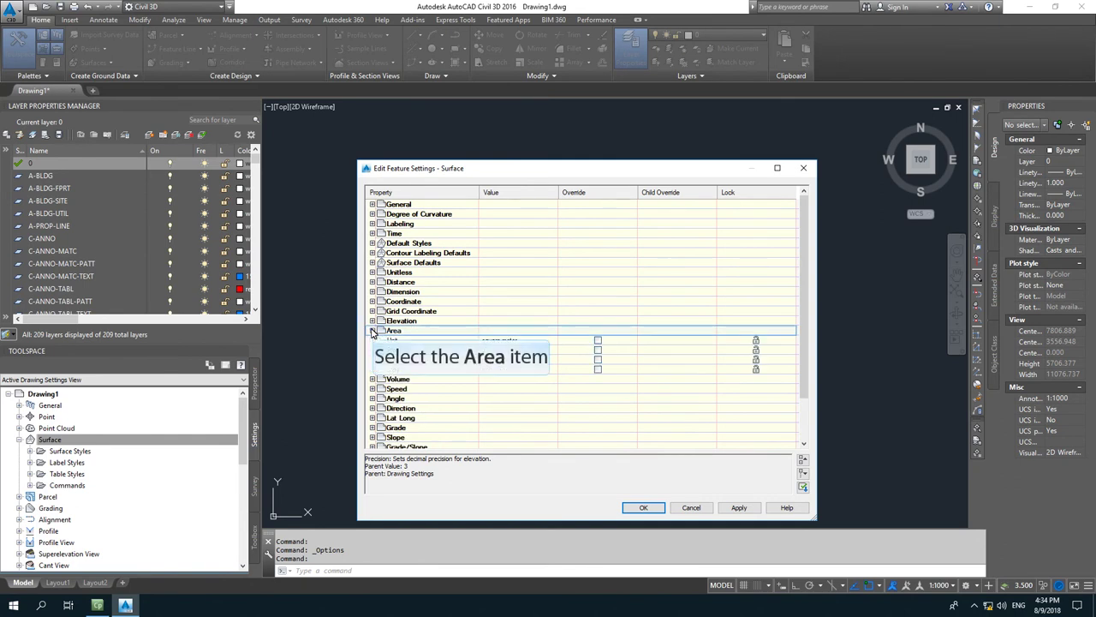
left_click(373, 330)
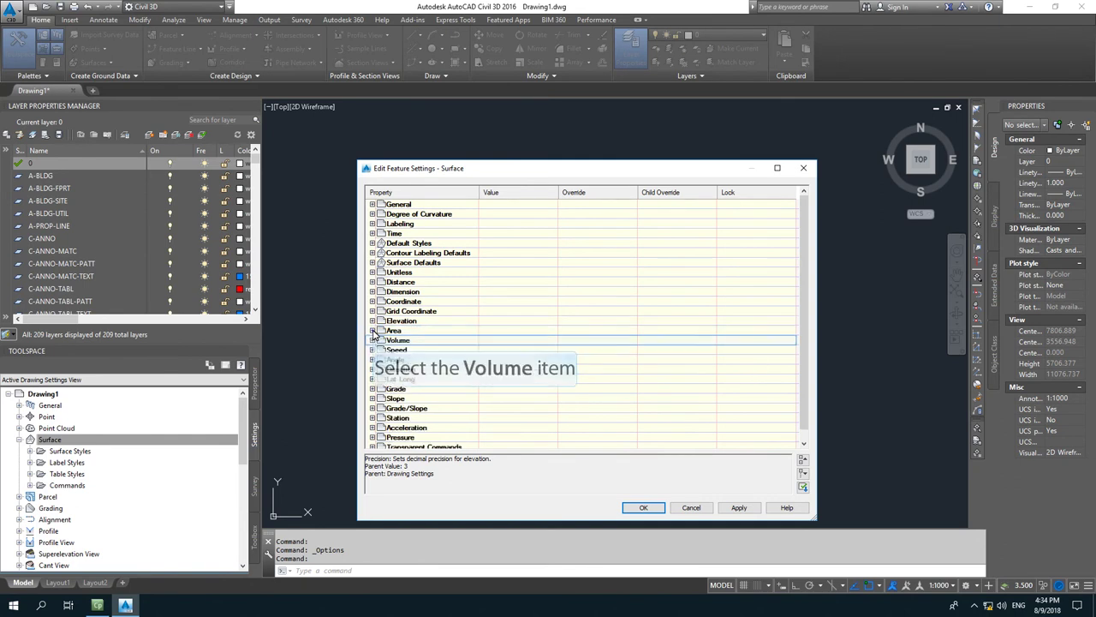
left_click(373, 340)
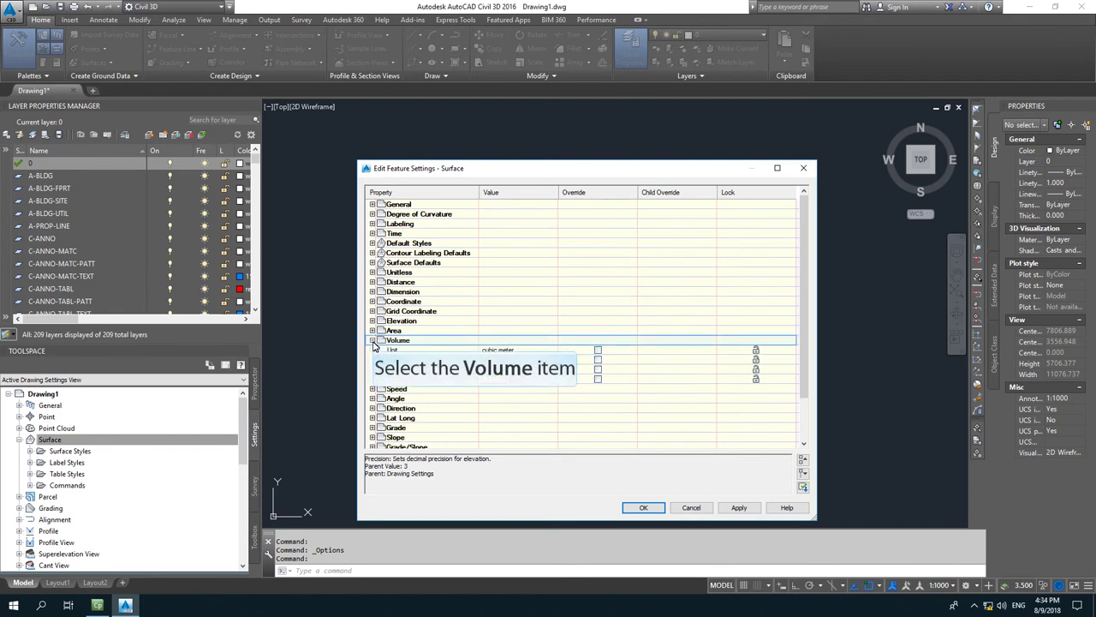
left_click(373, 341)
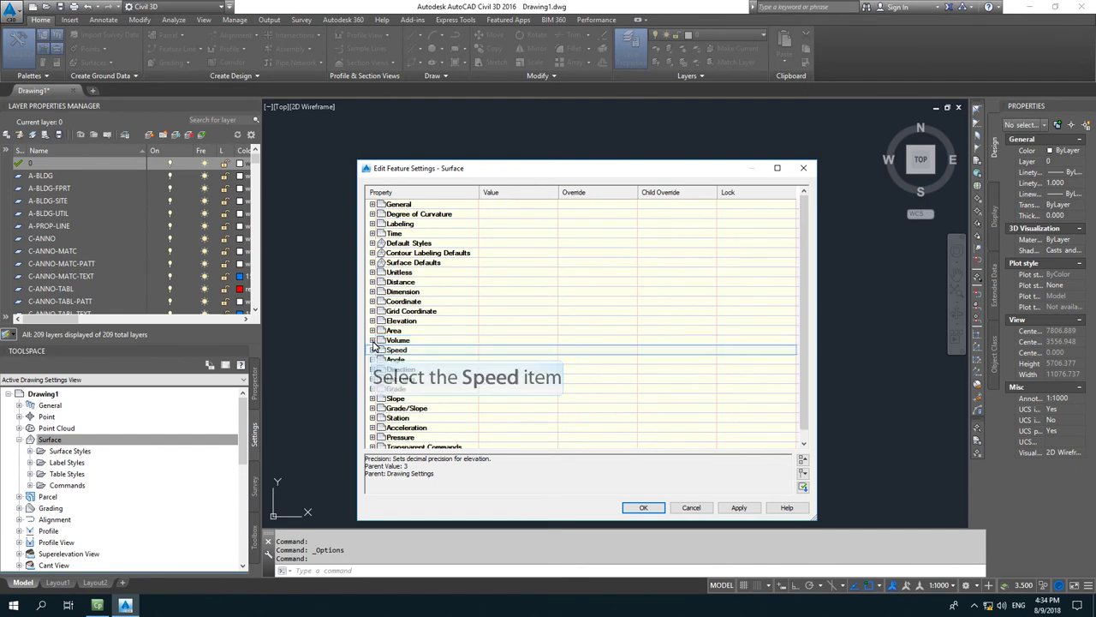
left_click(372, 350)
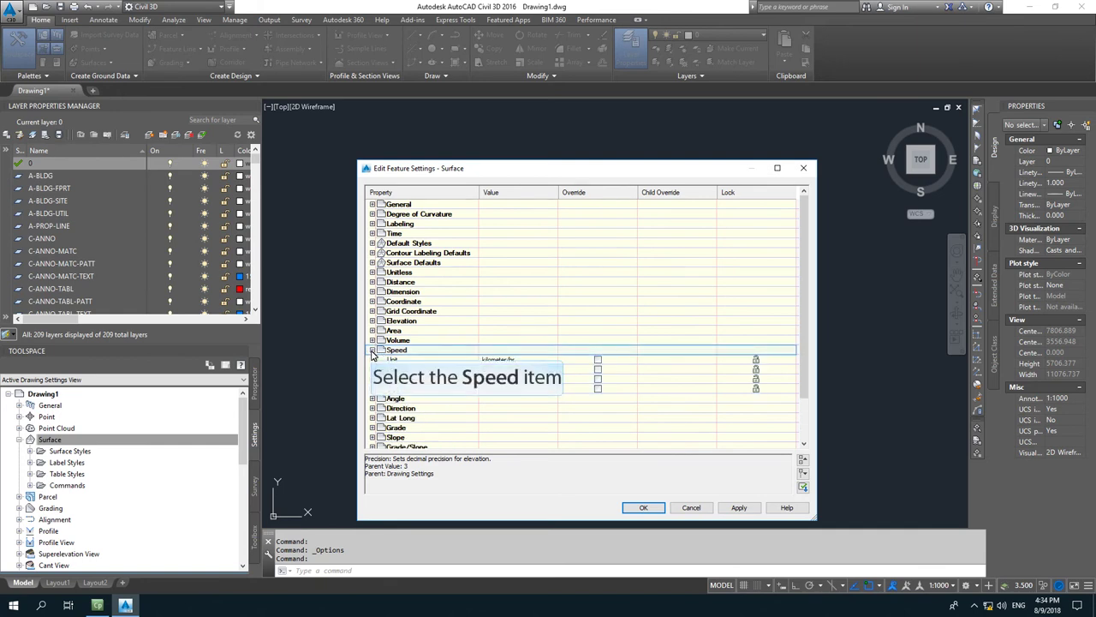
left_click(373, 350)
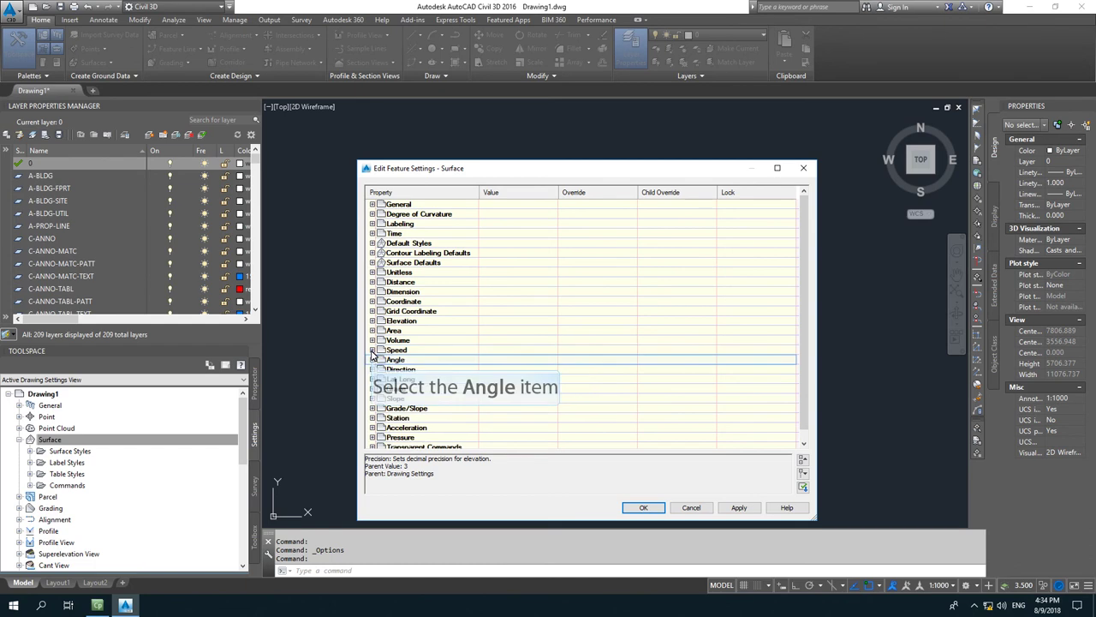
left_click(373, 360)
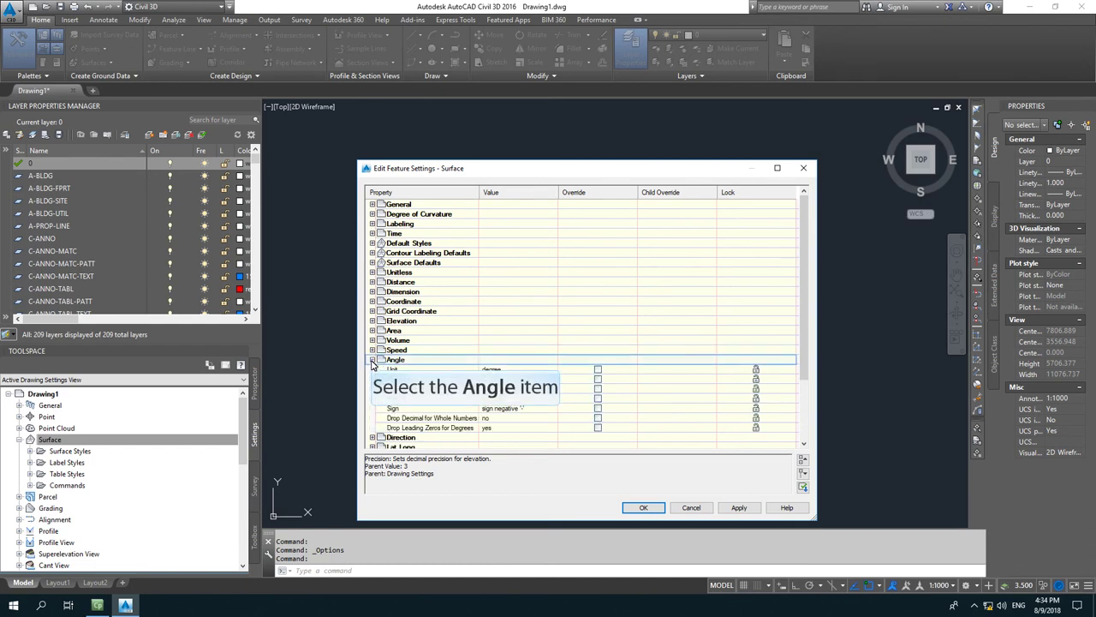
left_click(372, 360)
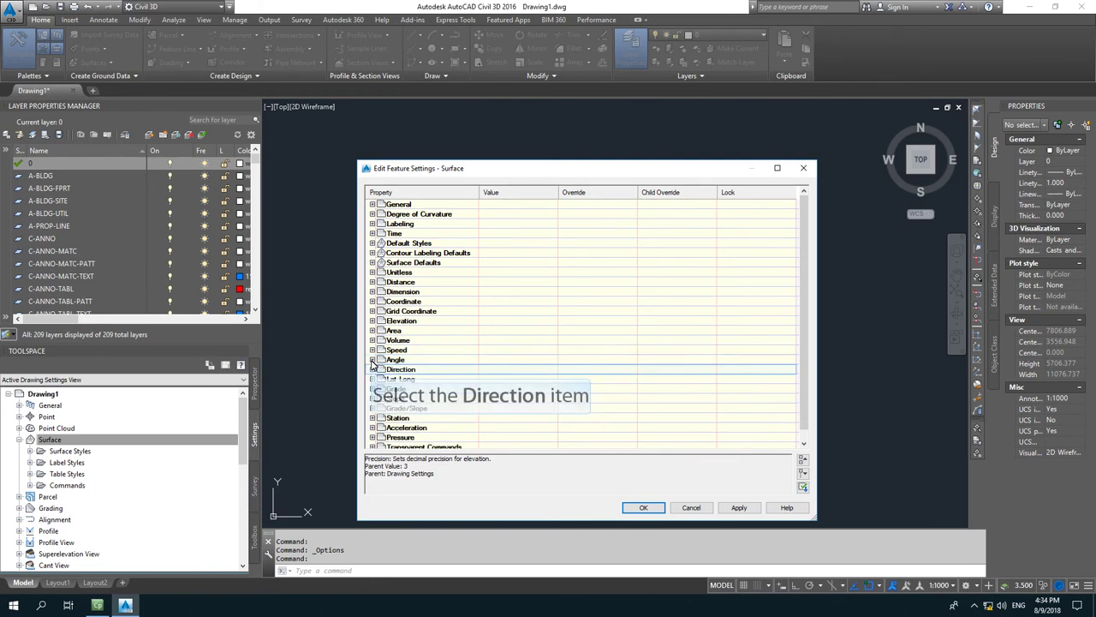
left_click(372, 369)
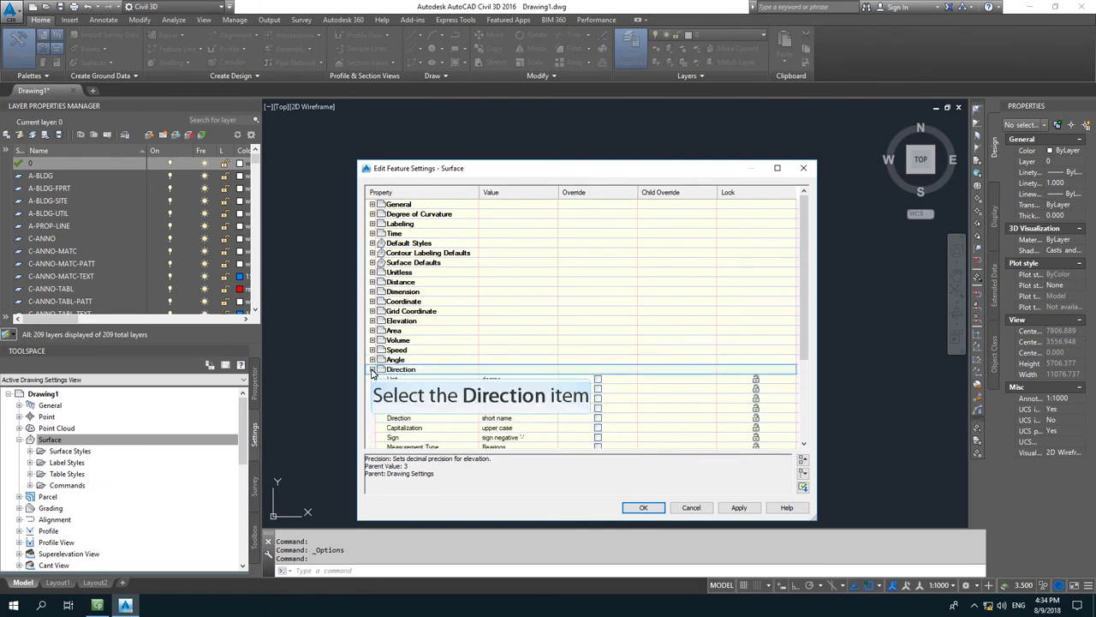
left_click(373, 369)
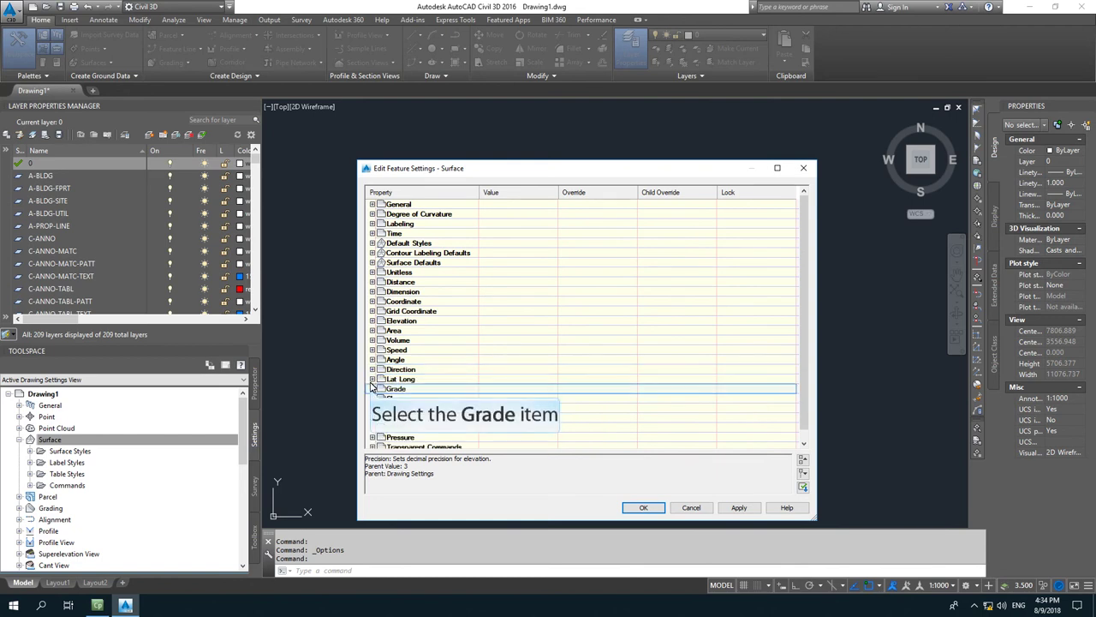
Review the Grade, Slope, Grade/Slope and Station property groups in the surface feature settings
left_click(372, 389)
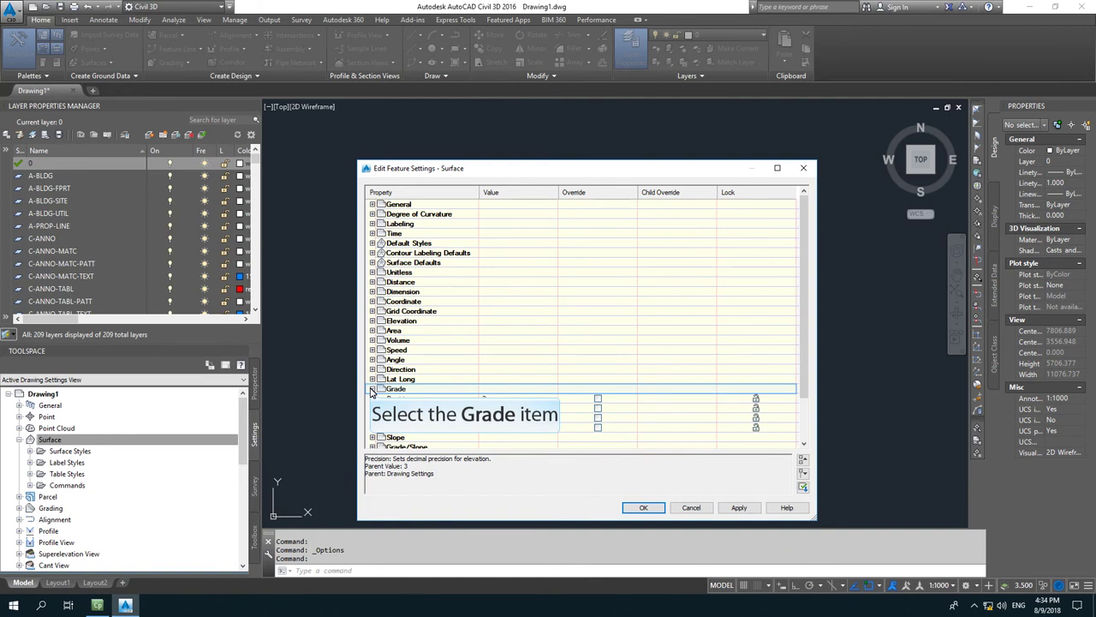
left_click(372, 389)
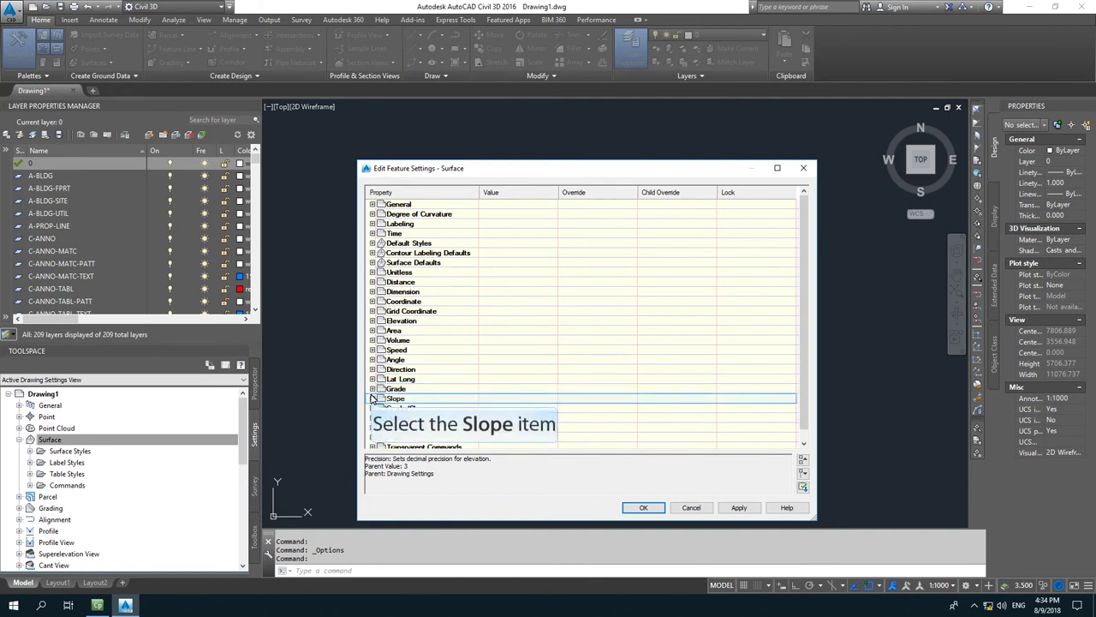
left_click(373, 399)
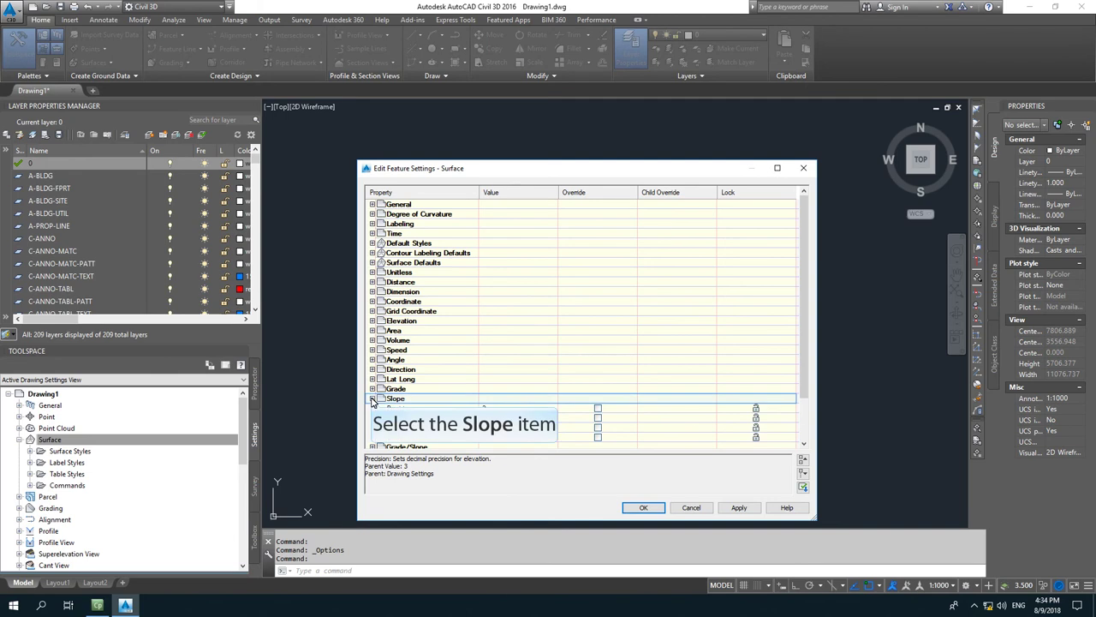
left_click(372, 398)
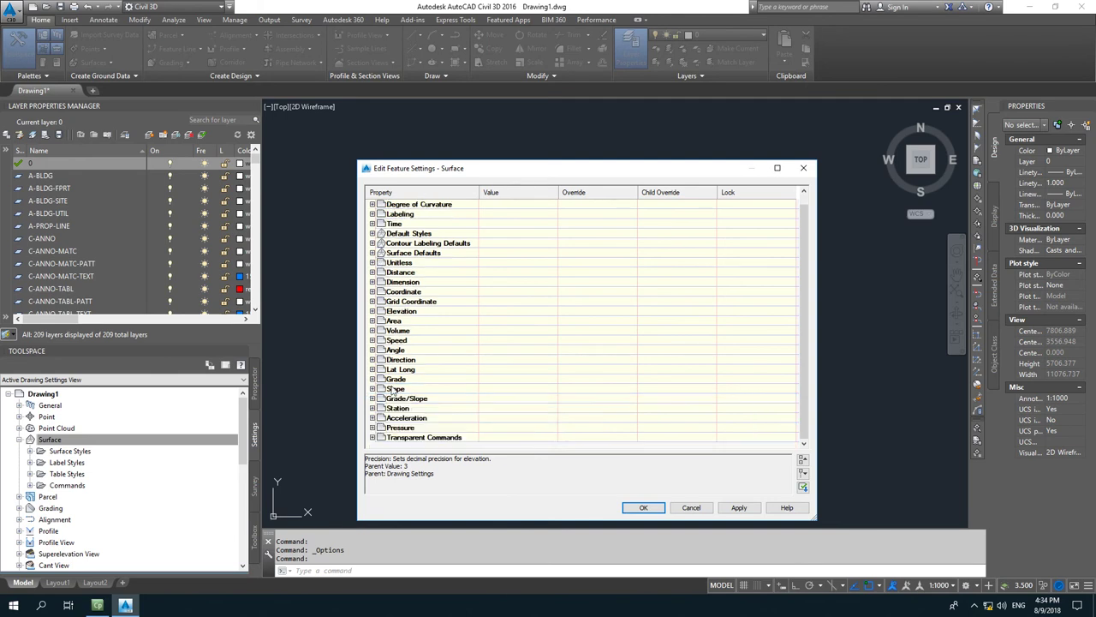
left_click(394, 398)
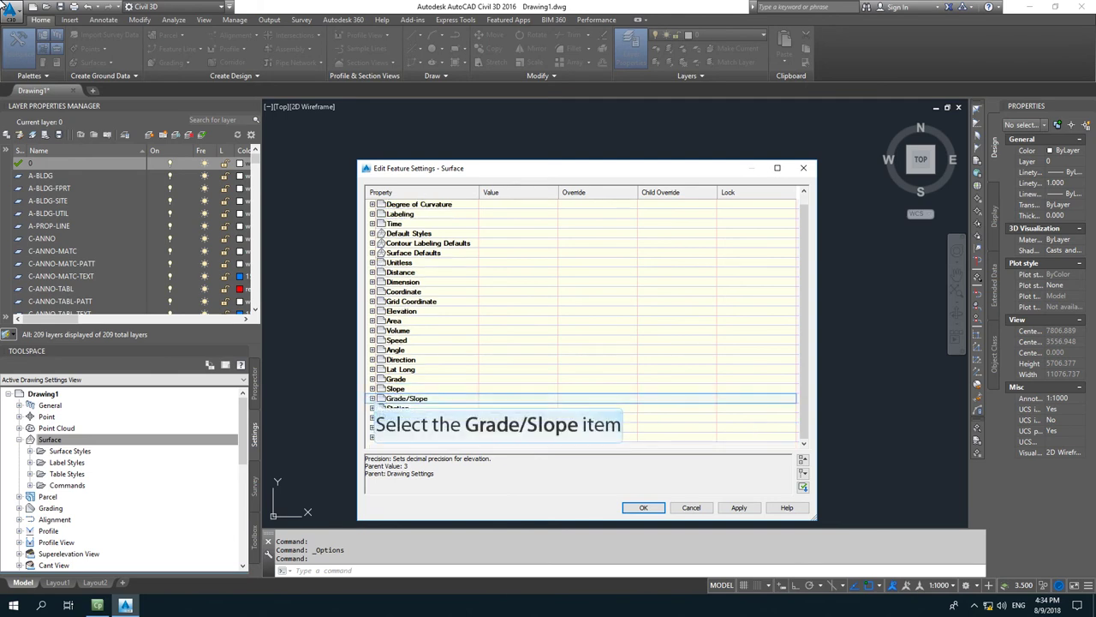
left_click(373, 400)
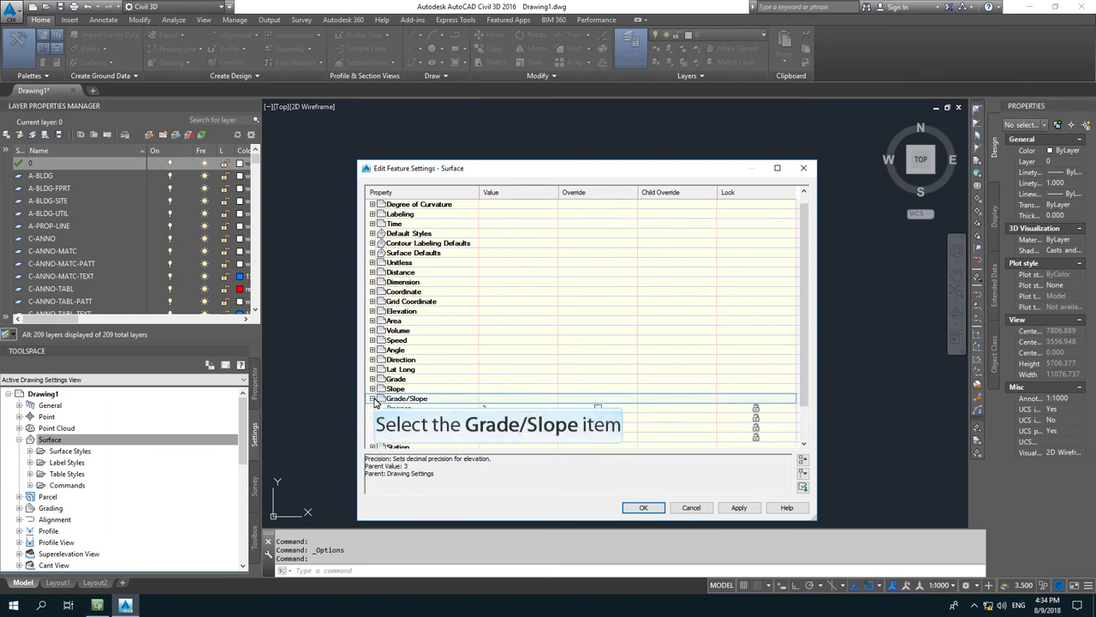
left_click(373, 399)
left_click(397, 408)
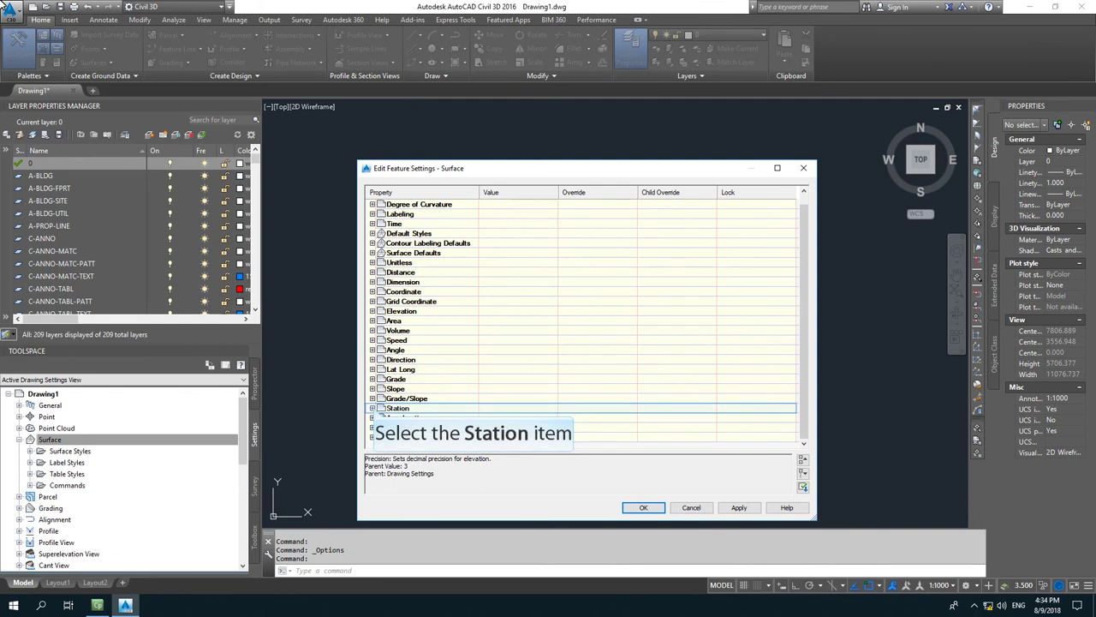
left_click(373, 408)
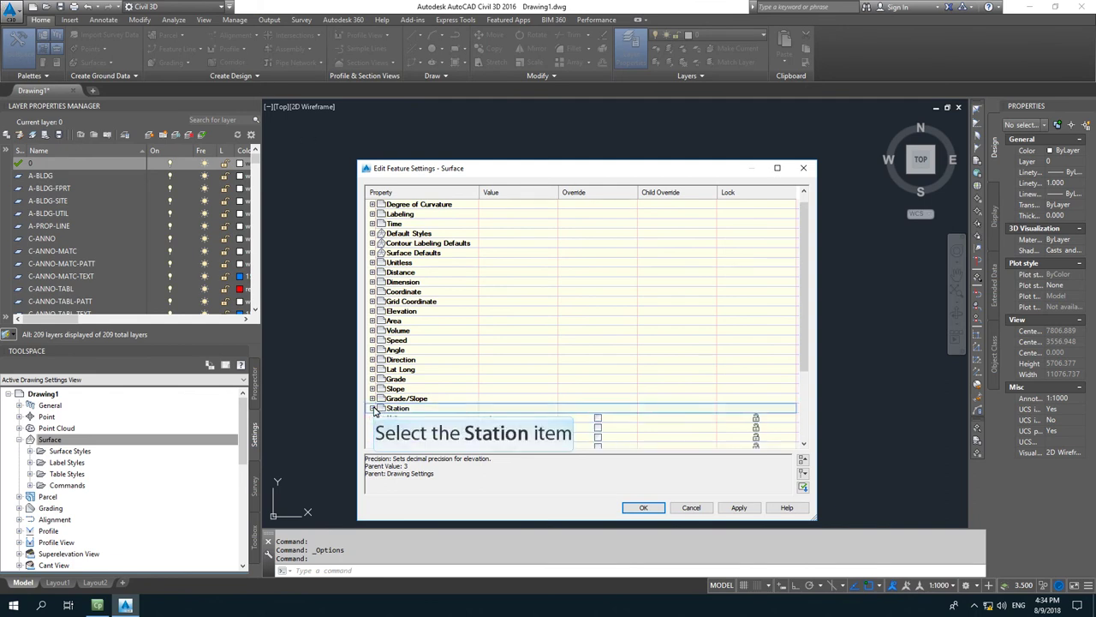
left_click(373, 408)
Review the Acceleration, Pressure and Transparent Commands property groups in the surface feature settings
left_click(377, 418)
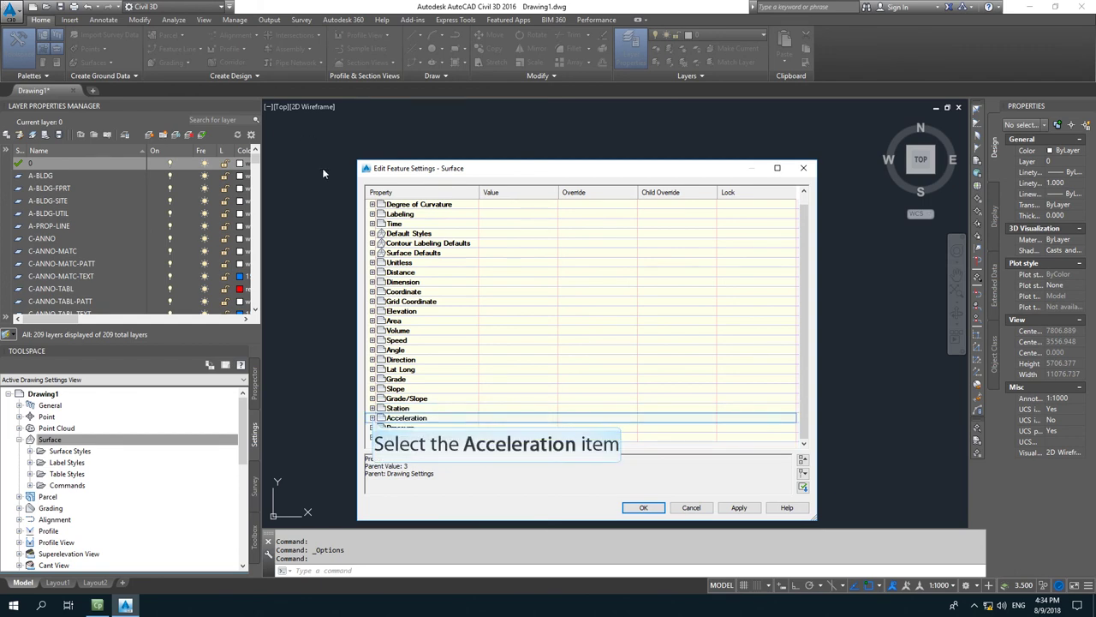
left_click(372, 418)
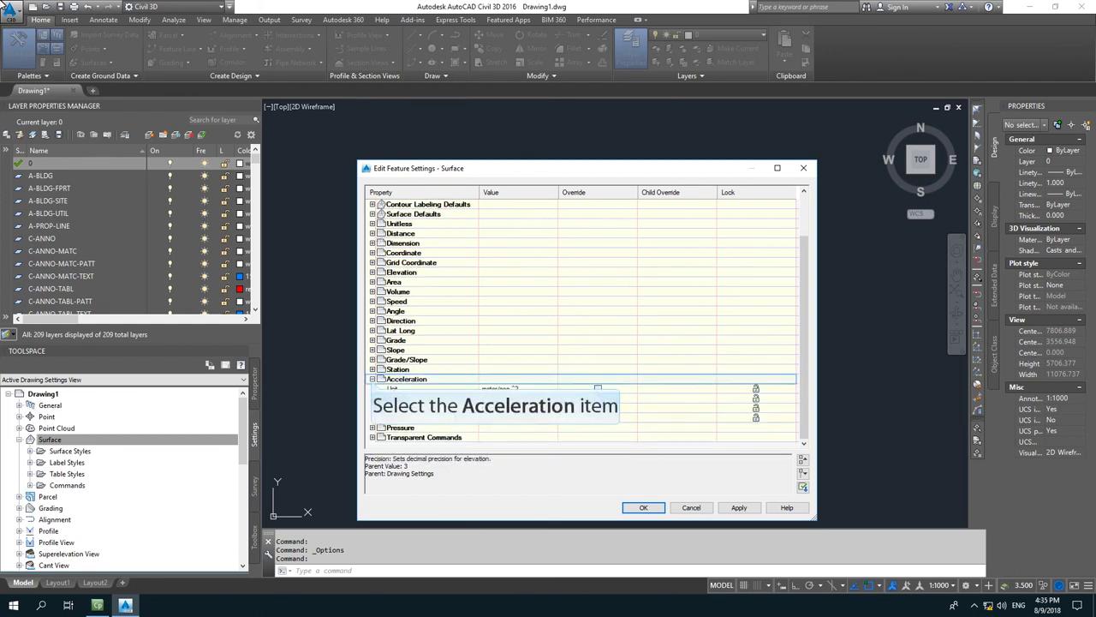
left_click(373, 379)
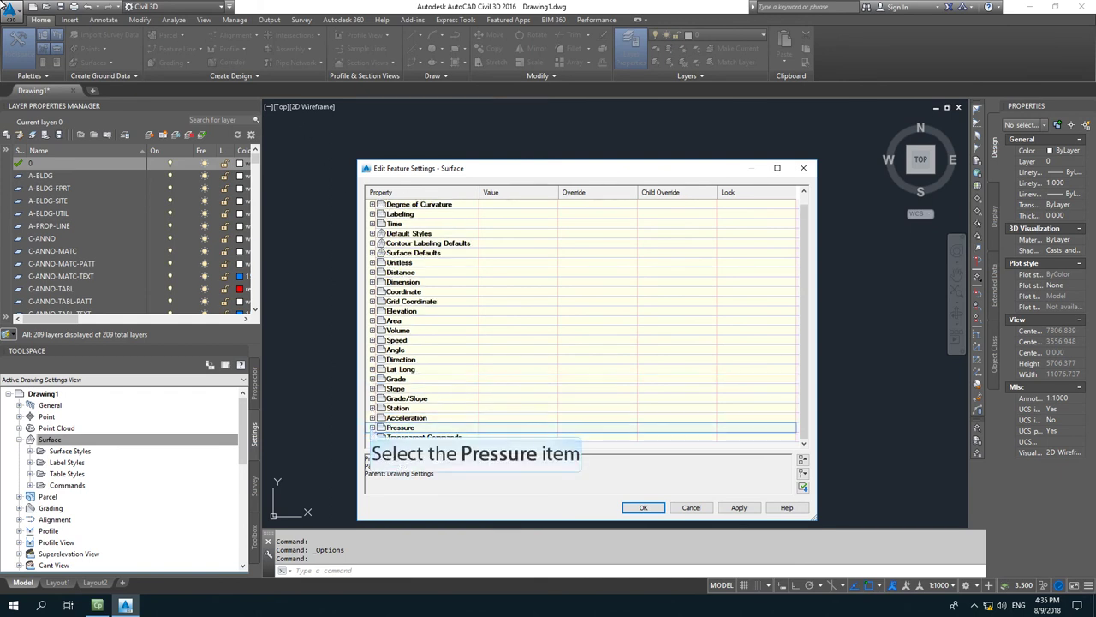
left_click(374, 428)
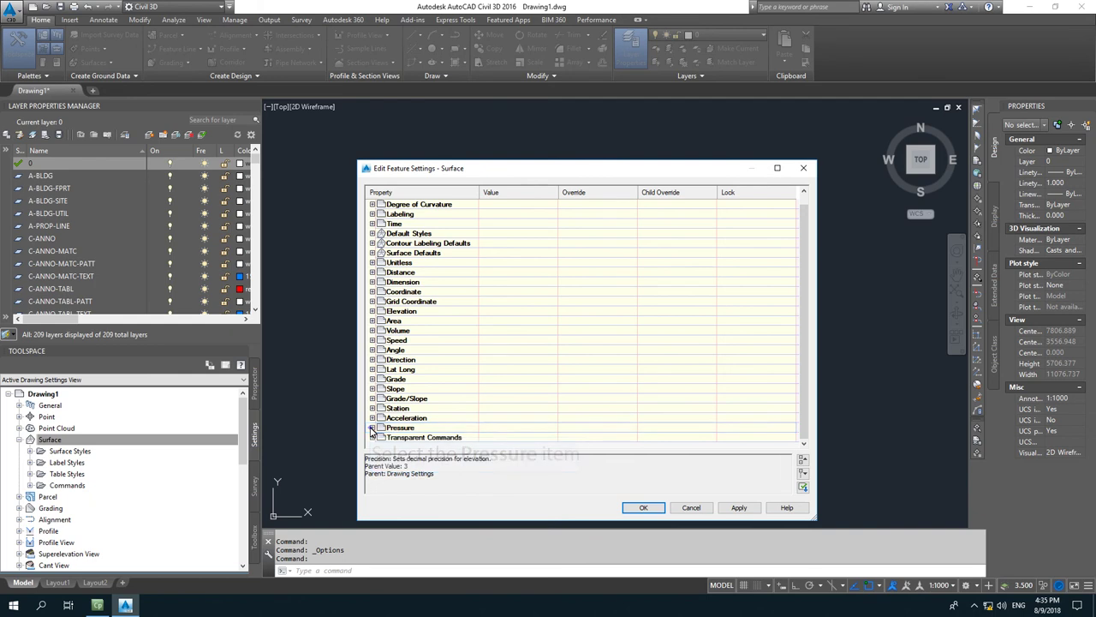
left_click(372, 428)
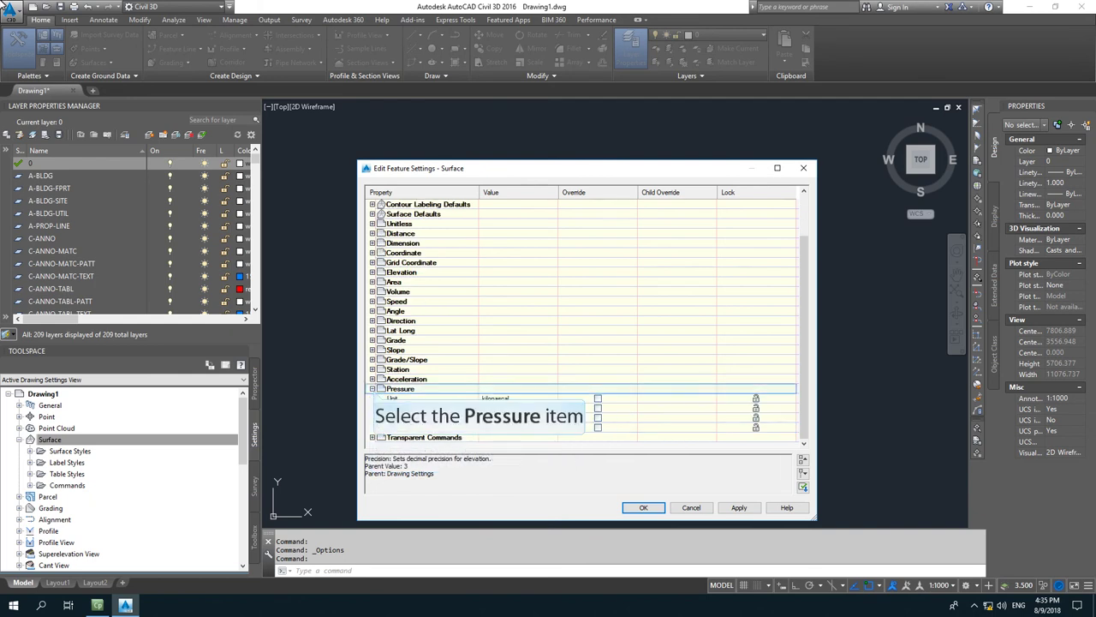
left_click(373, 389)
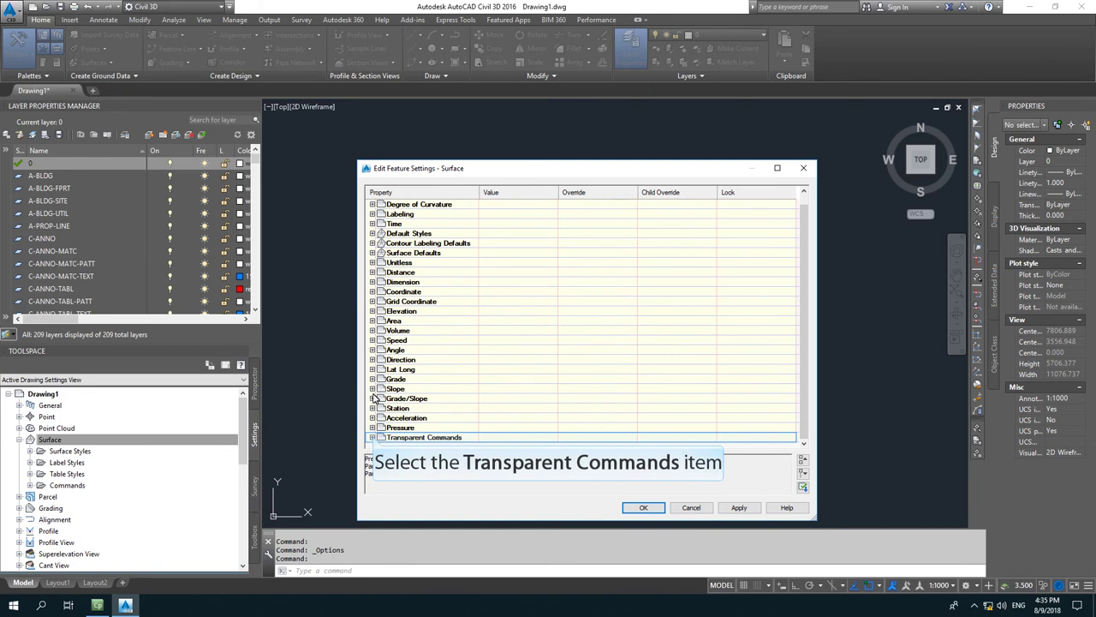
left_click(373, 437)
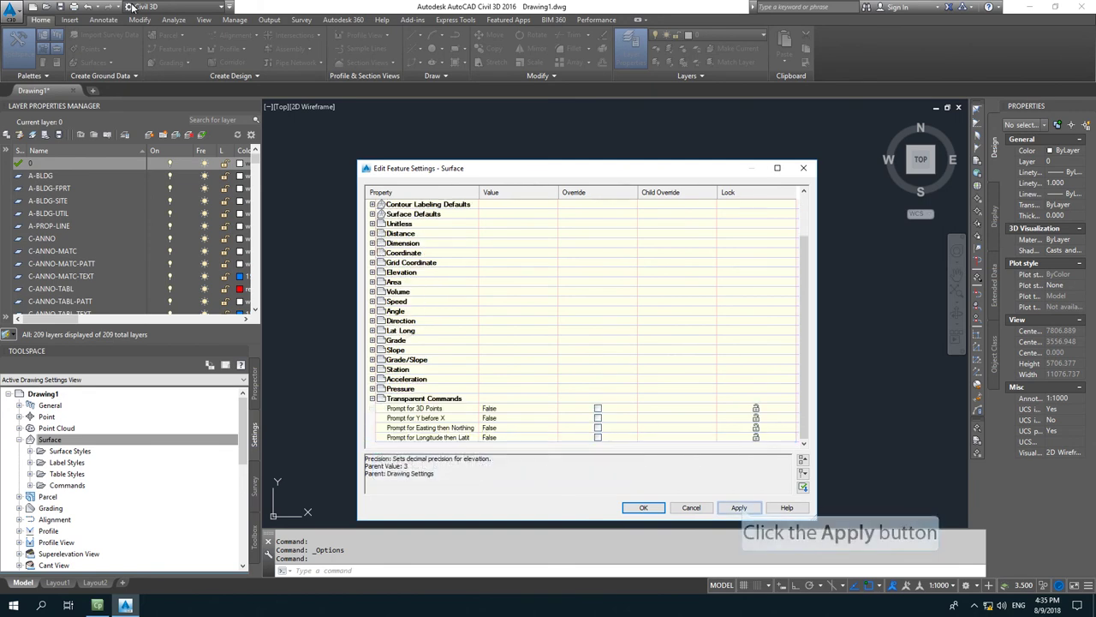
Apply and close the surface feature settings, and switch the Toolspace to the Prospector view of the drawing
left_click(740, 508)
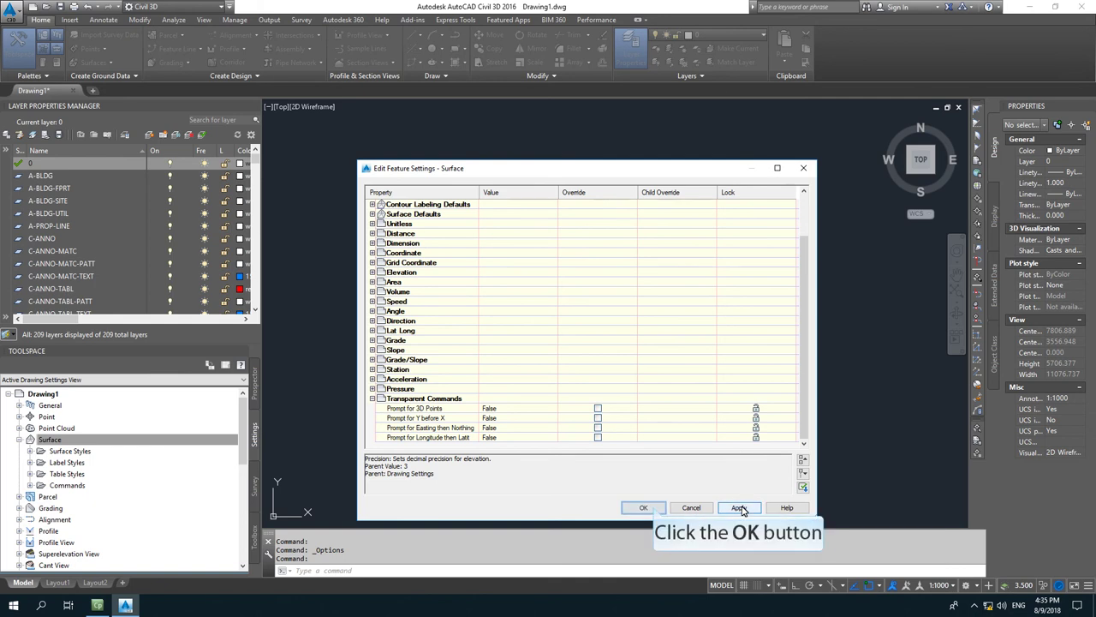
left_click(644, 508)
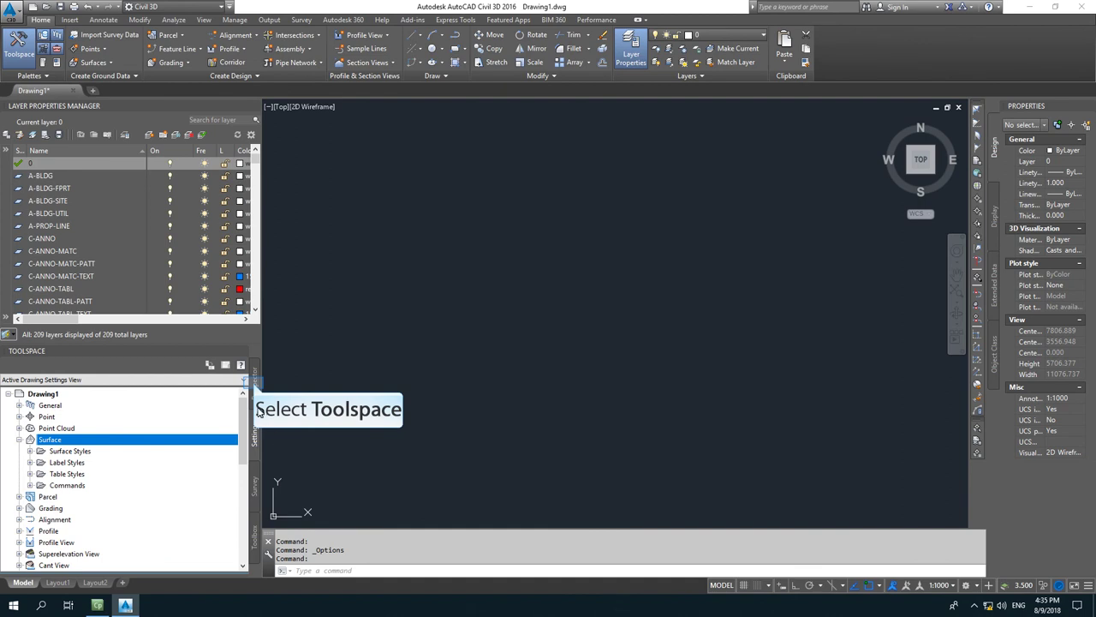
left_click(254, 381)
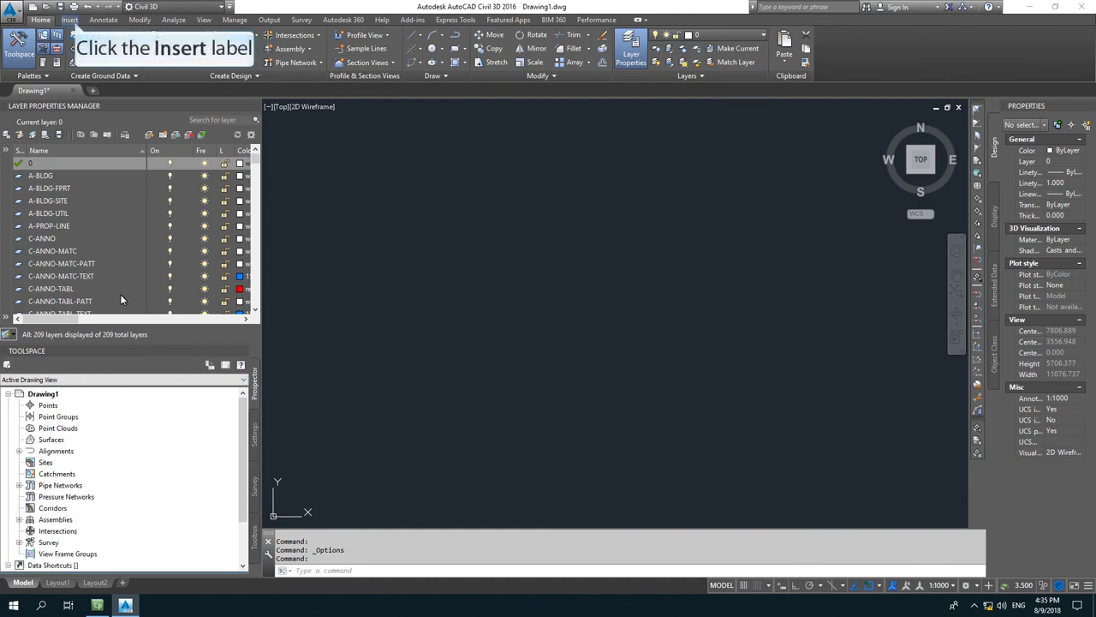
Insert 00-CompletedInRasterDesignToBeInsertedInCivil3D.dwg from the 02-Civil3D folder as a block at 0,0,0, with scale 1 and no rotation
left_click(72, 21)
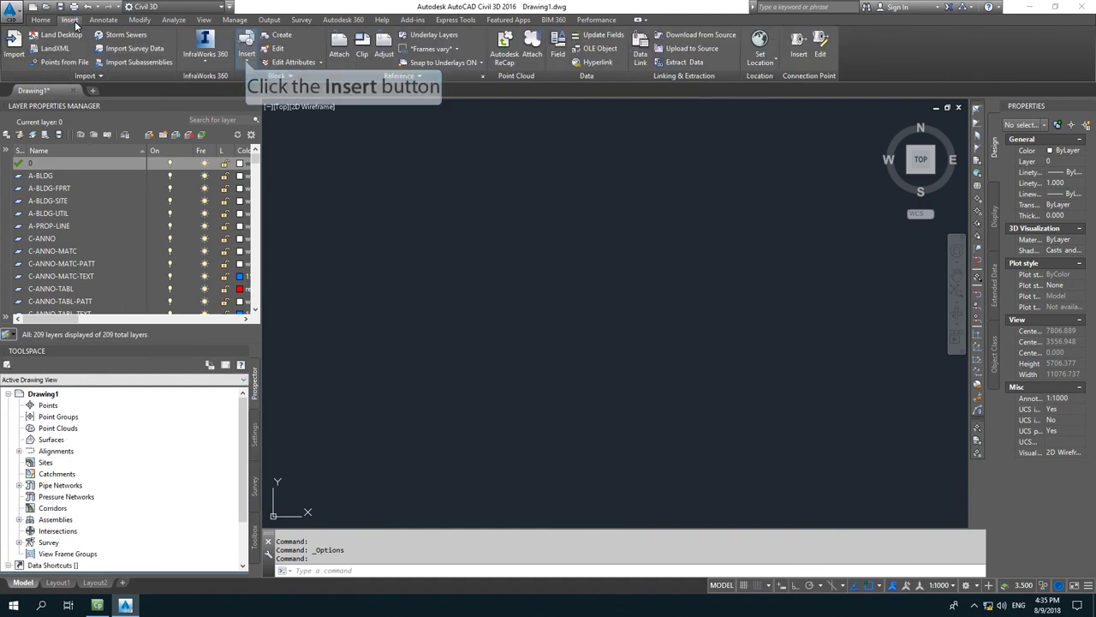
left_click(246, 61)
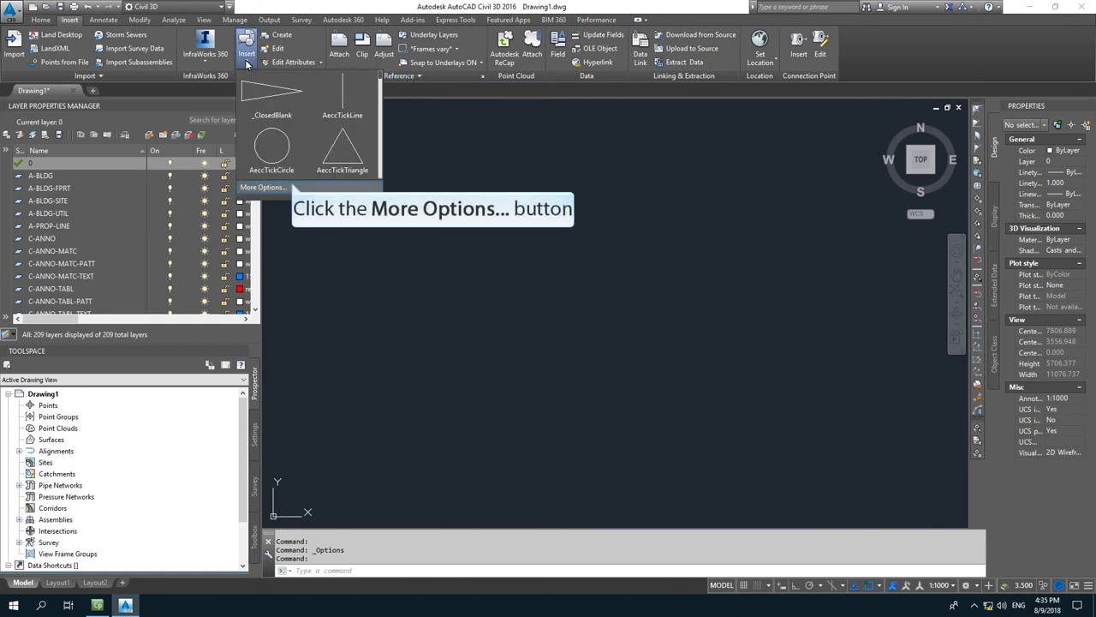
left_click(288, 186)
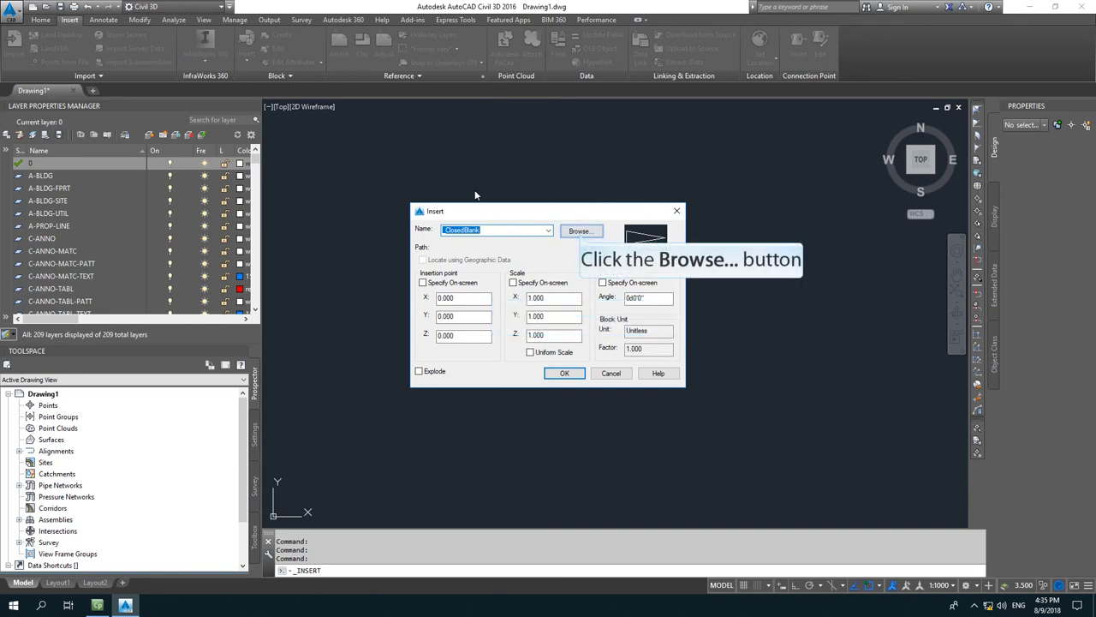
left_click(579, 231)
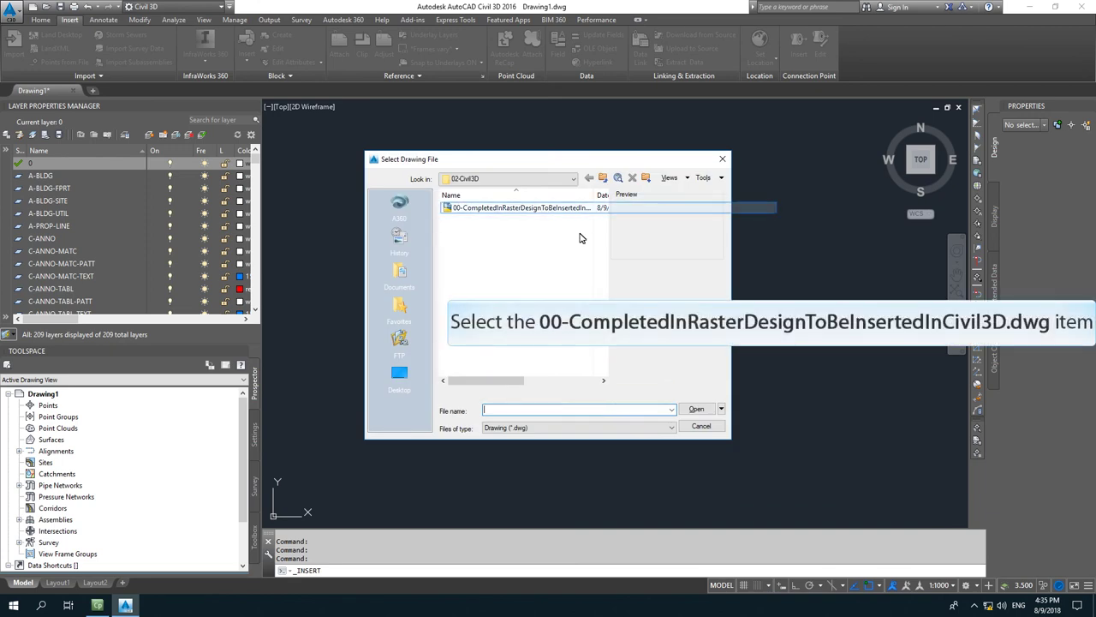
left_click(576, 210)
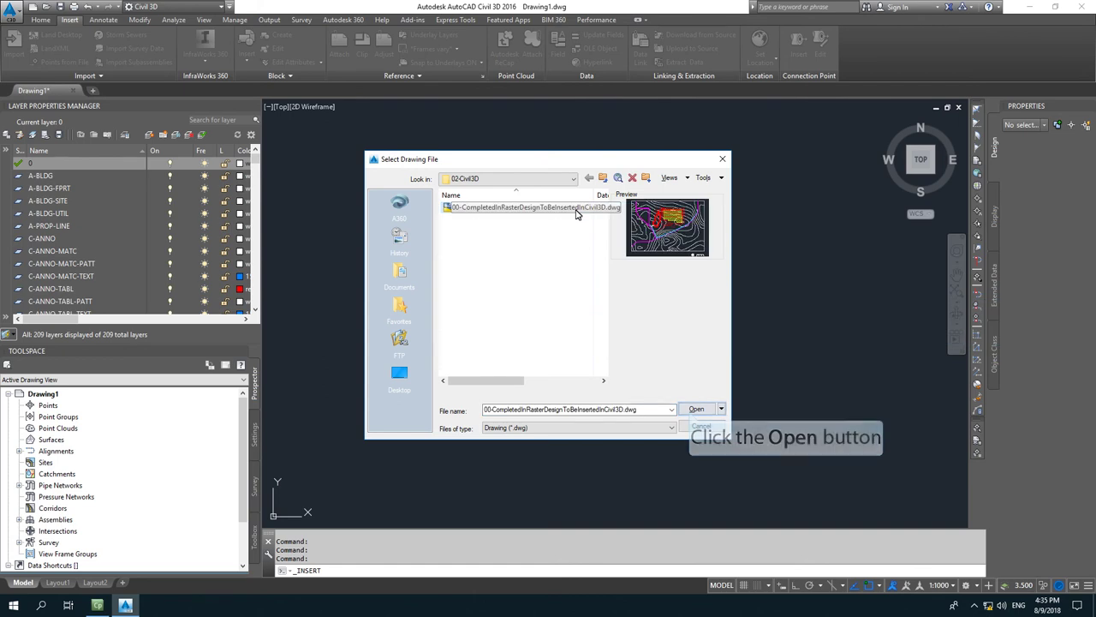
left_click(694, 411)
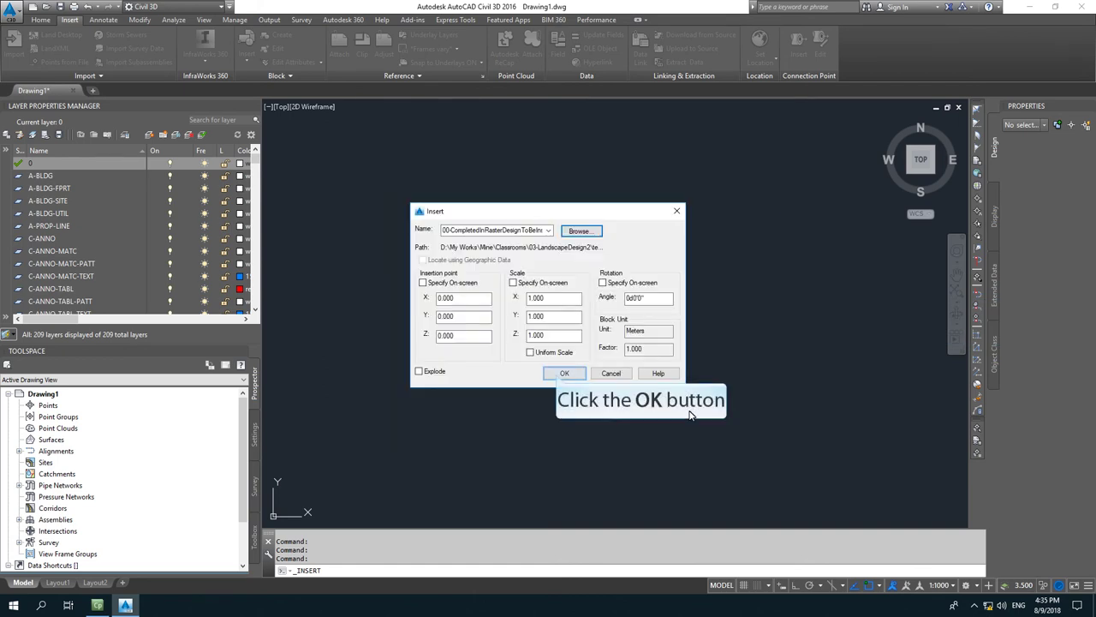
left_click(562, 374)
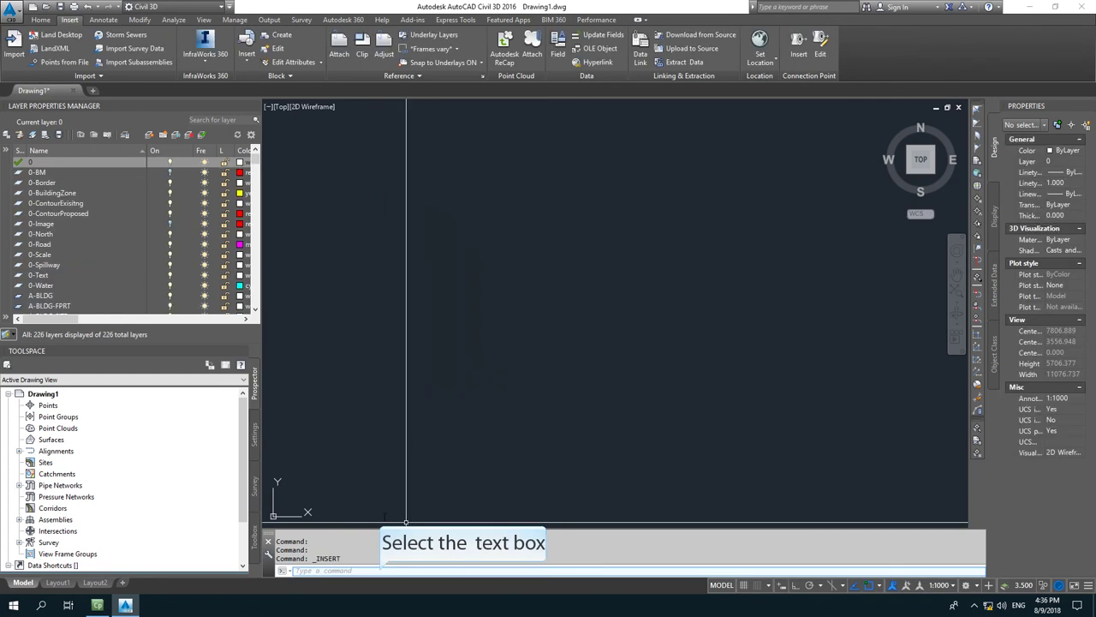
Zoom the drawing to All and to its Extents so the whole inserted site plan fits the view
left_click(381, 571)
type("zoom")
key("Return")
type("a")
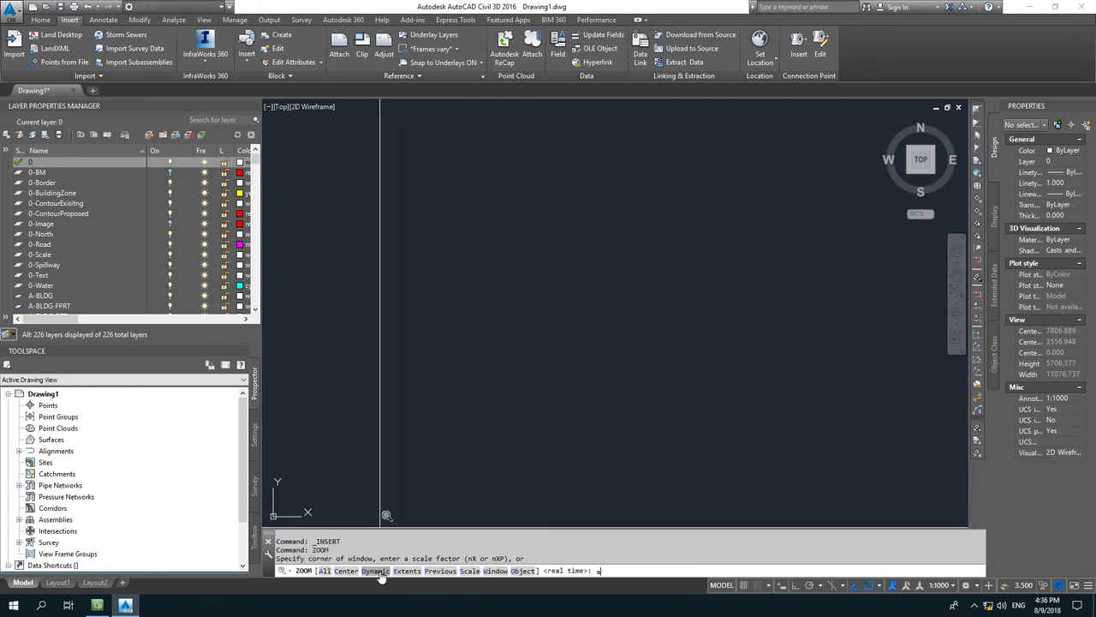
type("ll")
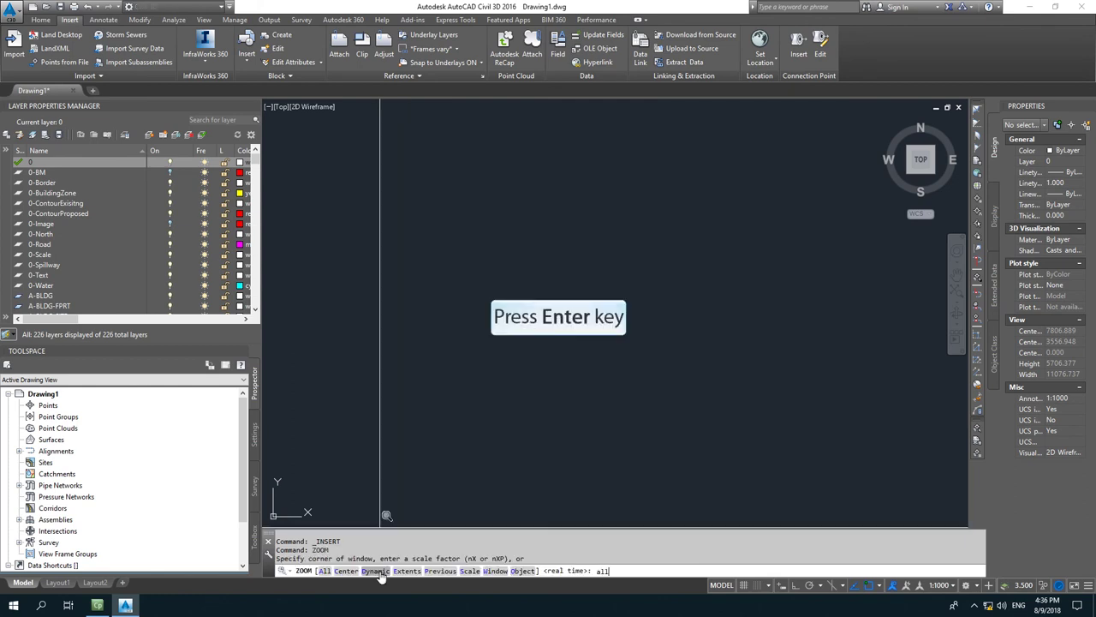
key("Return")
type("zoom")
key("Return")
type("e")
key("Return")
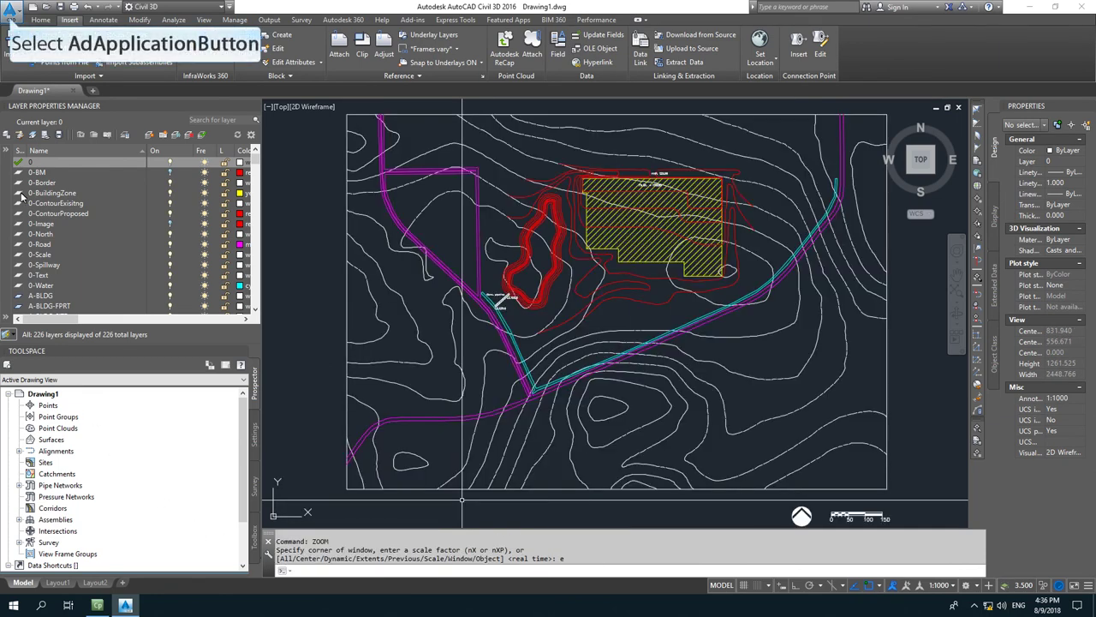
Start saving the drawing under a new name and browse to D:\My Works\Mine\Classrooms\03-LandscapeDesign2\teachingMaterials\landscapeTech\digitalTerrainModel\cad\02-Civil3D
left_click(11, 17)
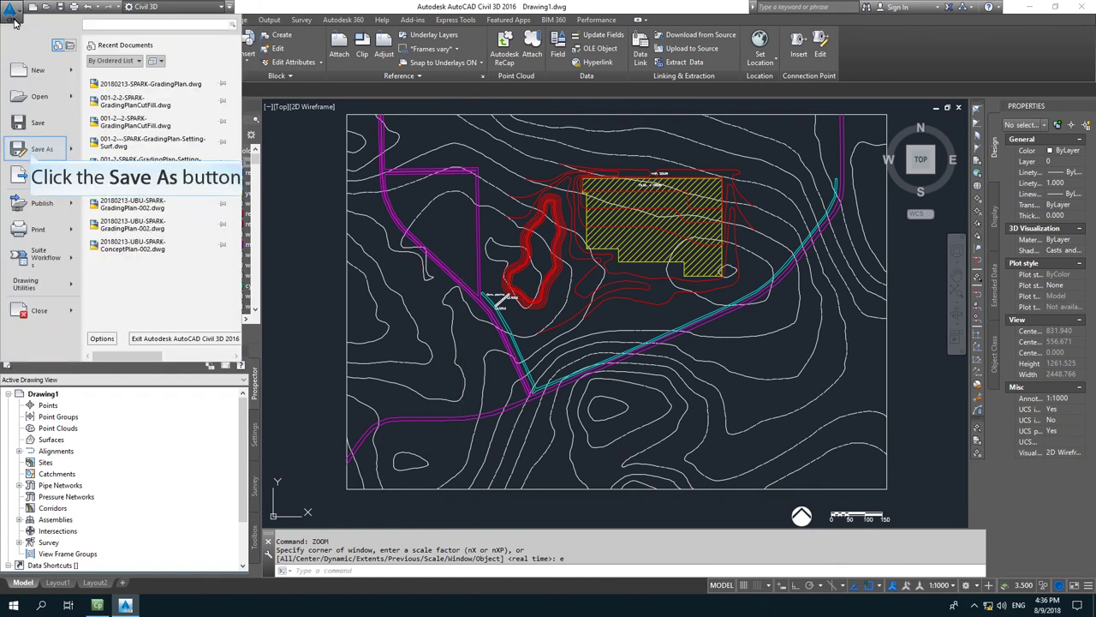
left_click(35, 149)
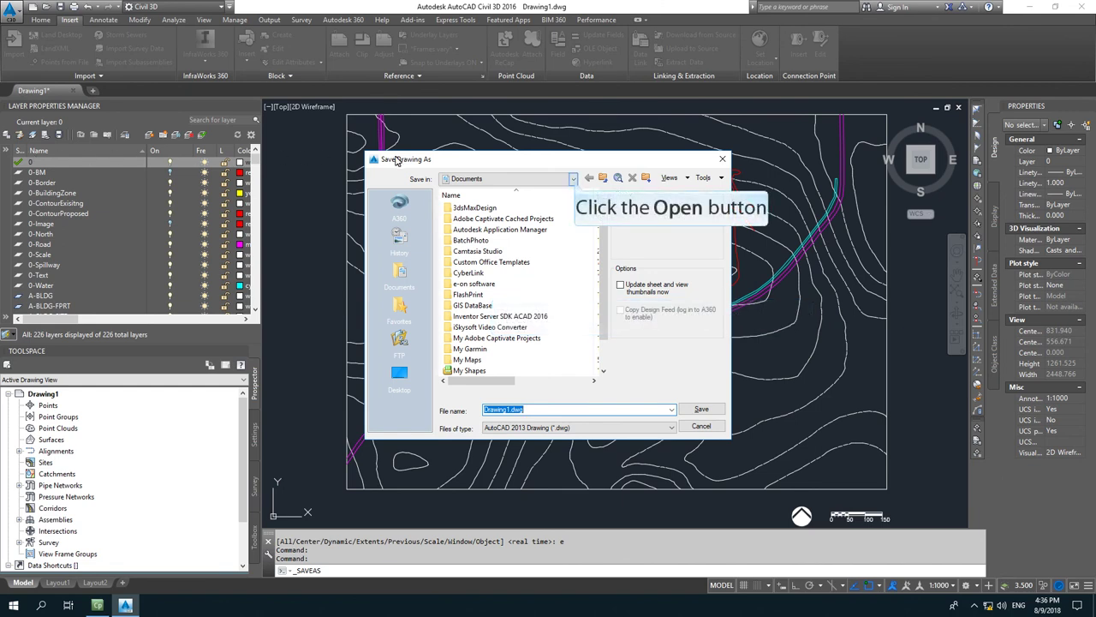
left_click(574, 180)
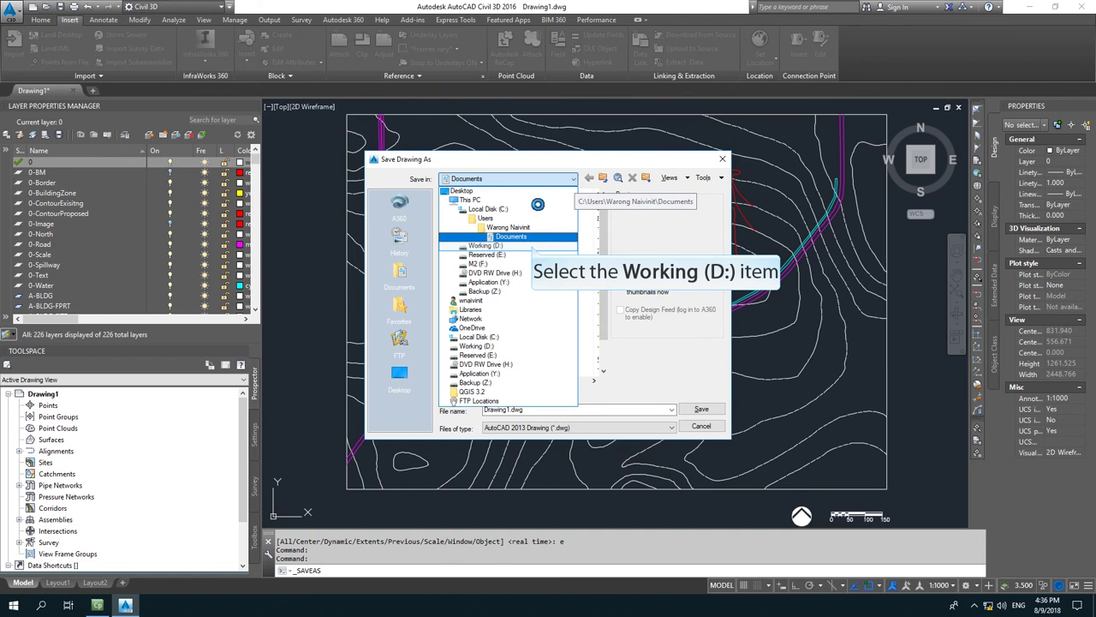
left_click(531, 245)
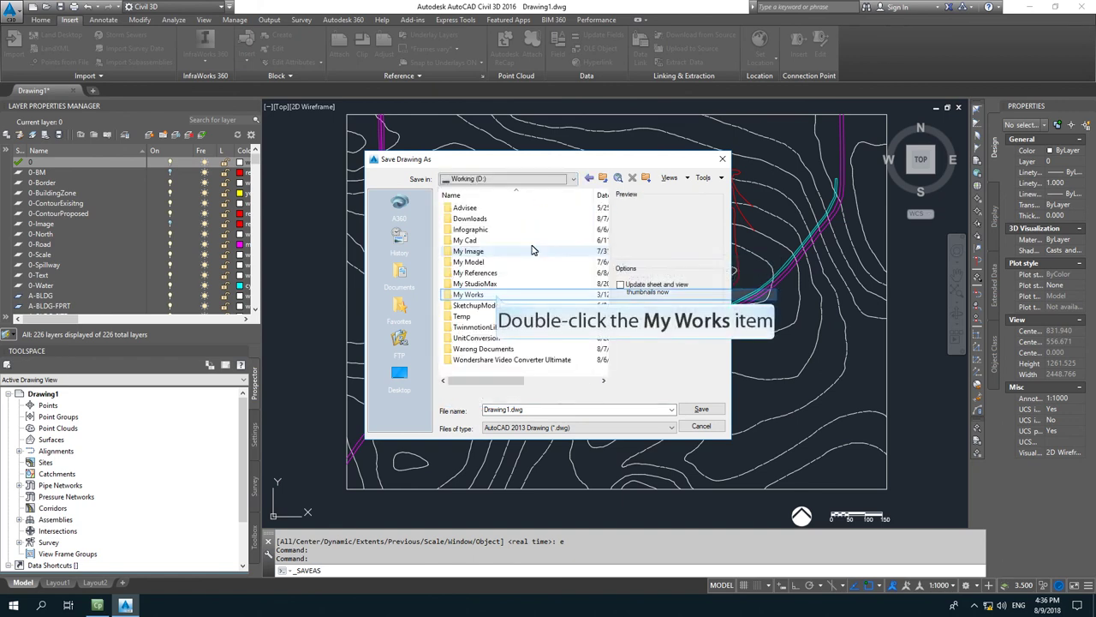
double_click(470, 294)
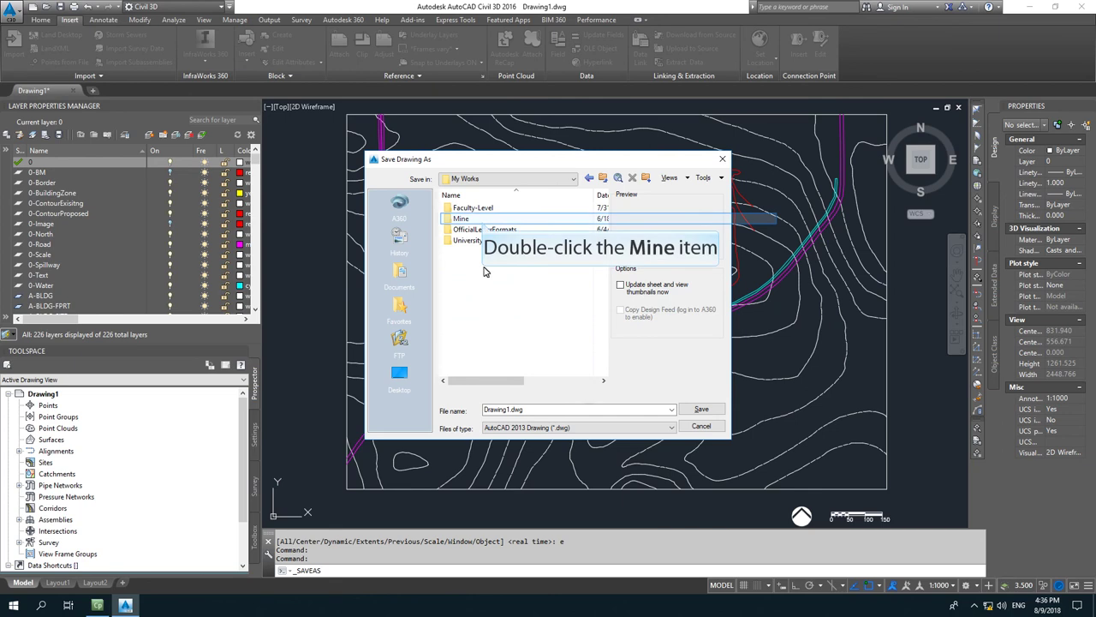
double_click(482, 220)
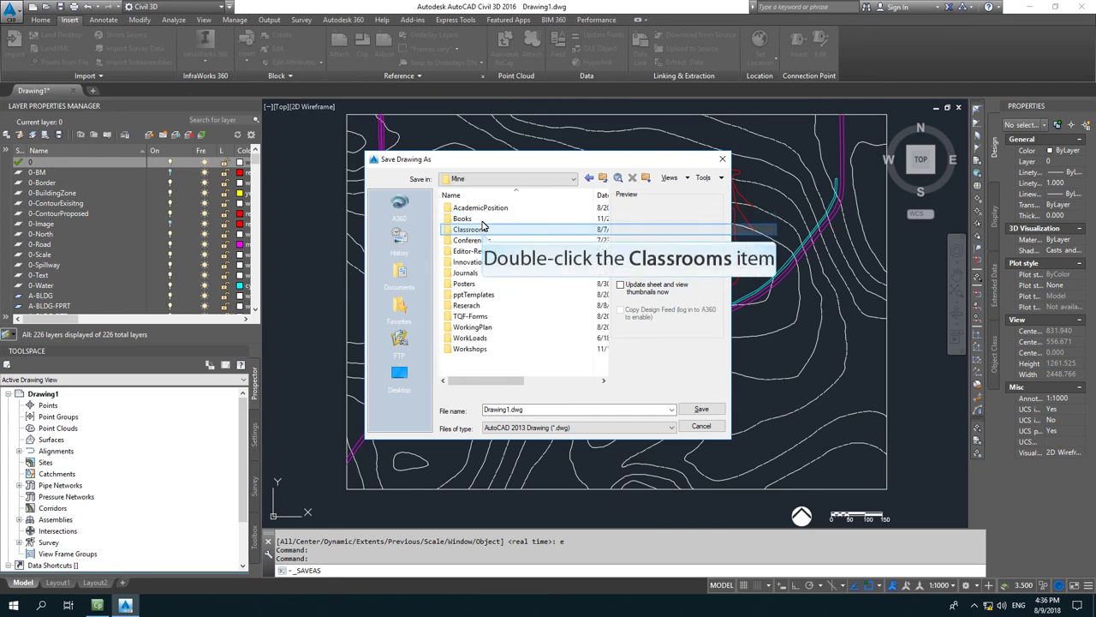
double_click(482, 229)
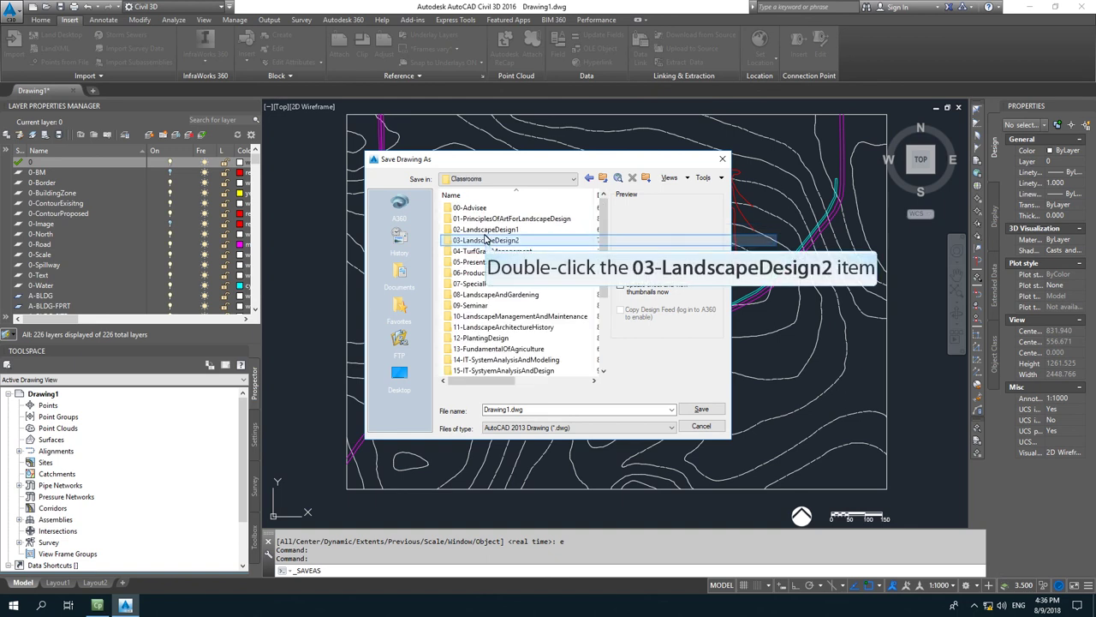
double_click(485, 240)
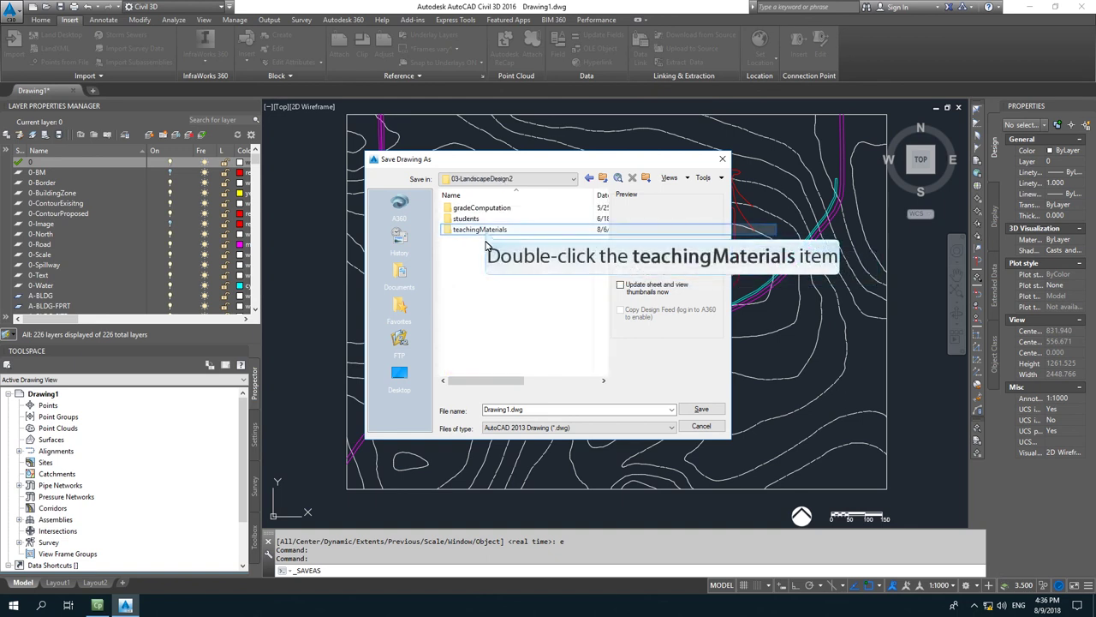
double_click(484, 230)
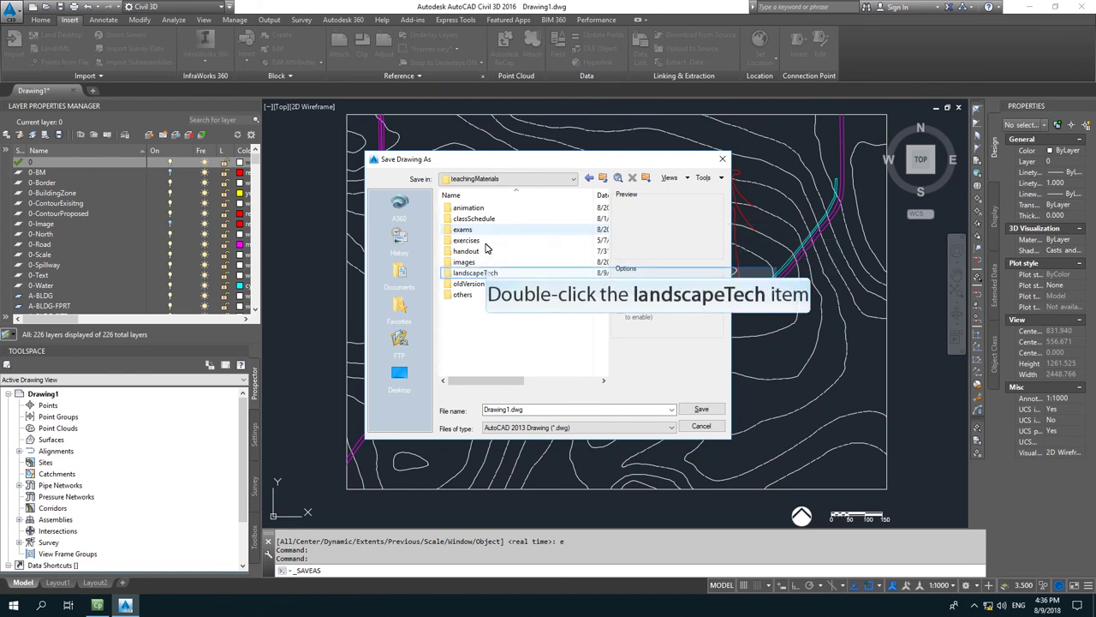
double_click(486, 273)
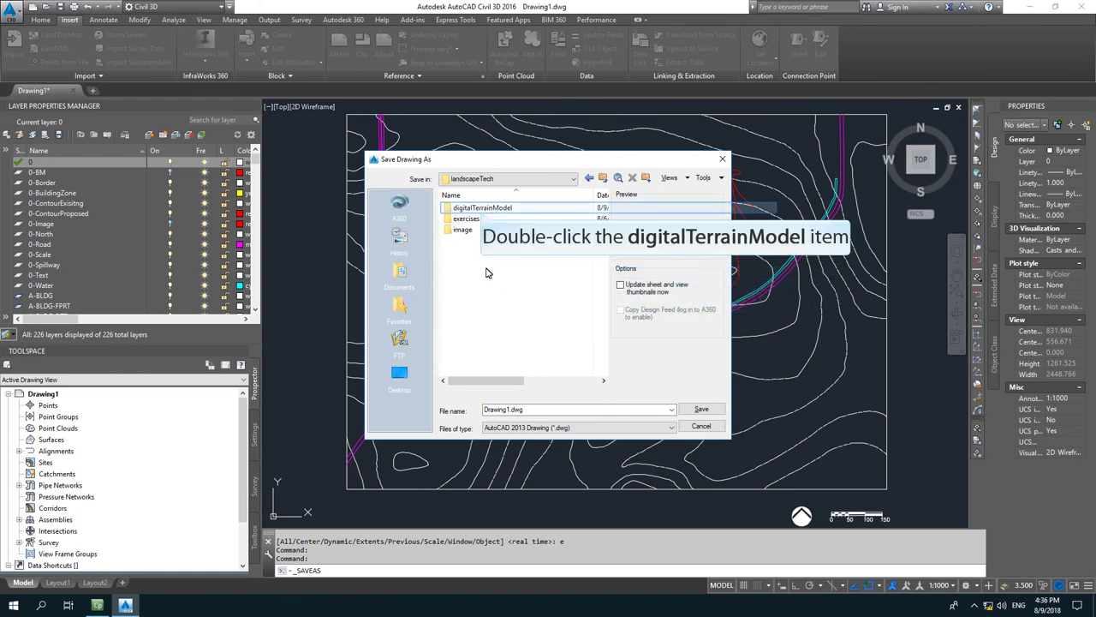
double_click(482, 211)
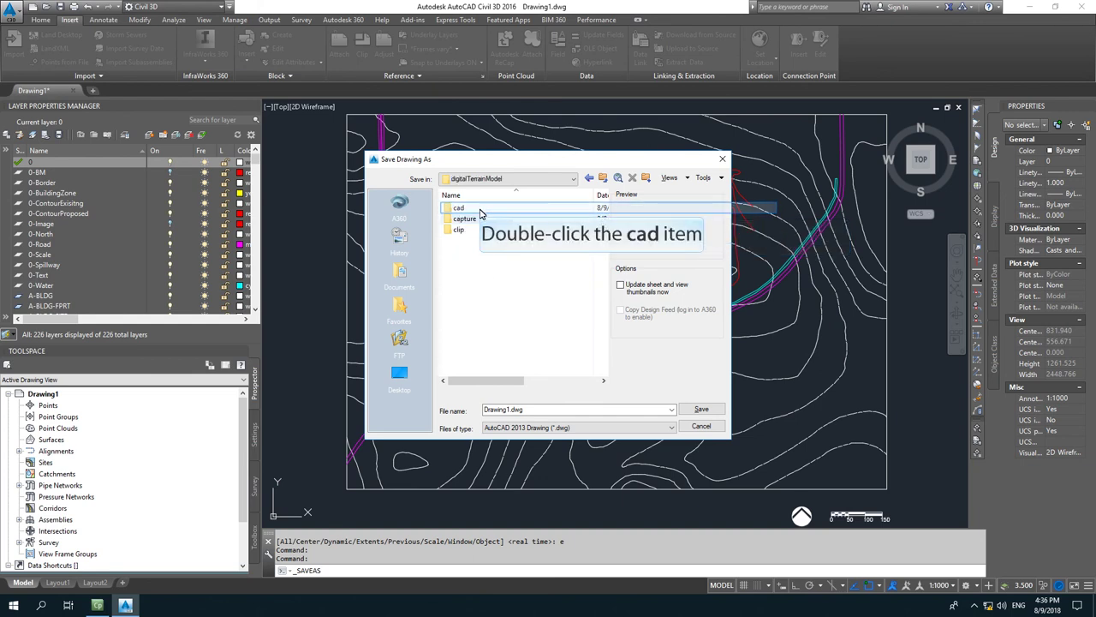
double_click(480, 211)
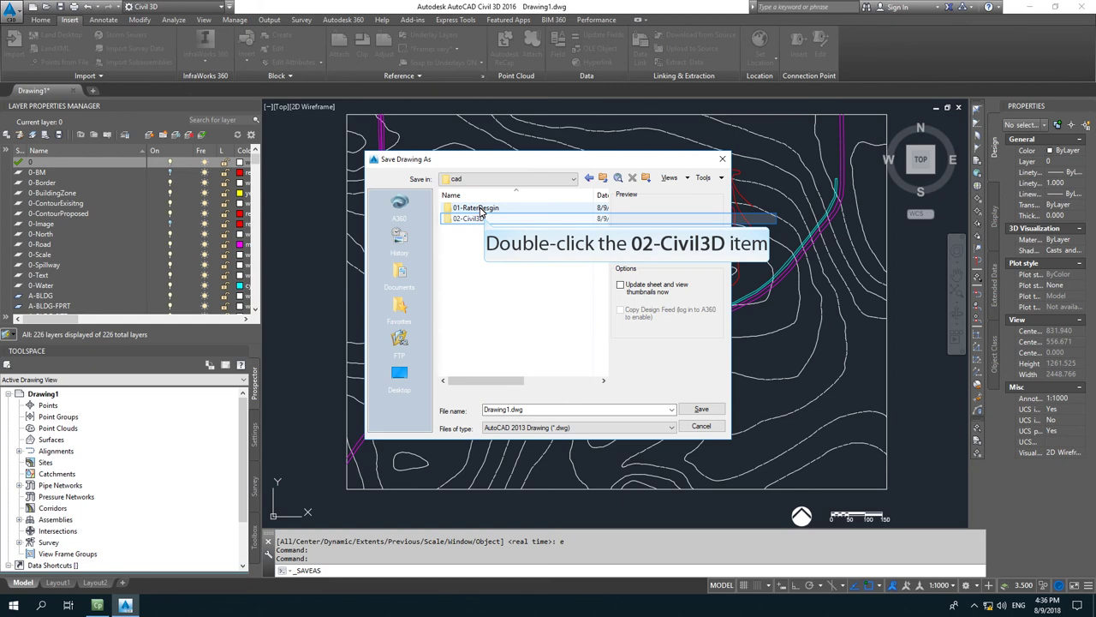
double_click(469, 218)
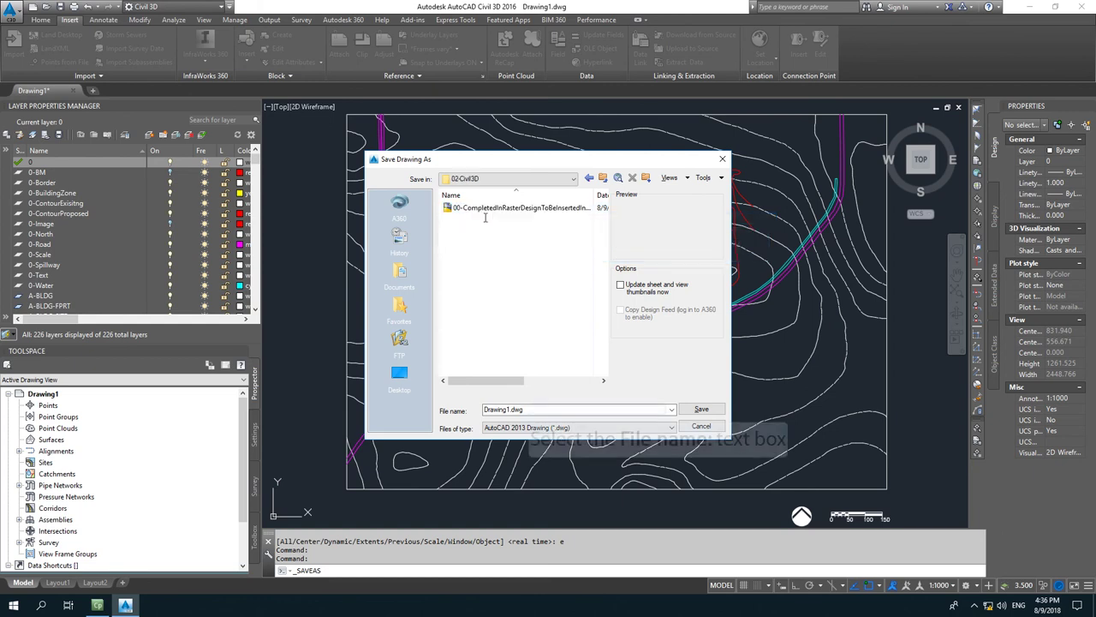
Name the drawing file Civil3D-DTM and save it in the 02-Civil3D folder
left_click(529, 410)
type("DTM")
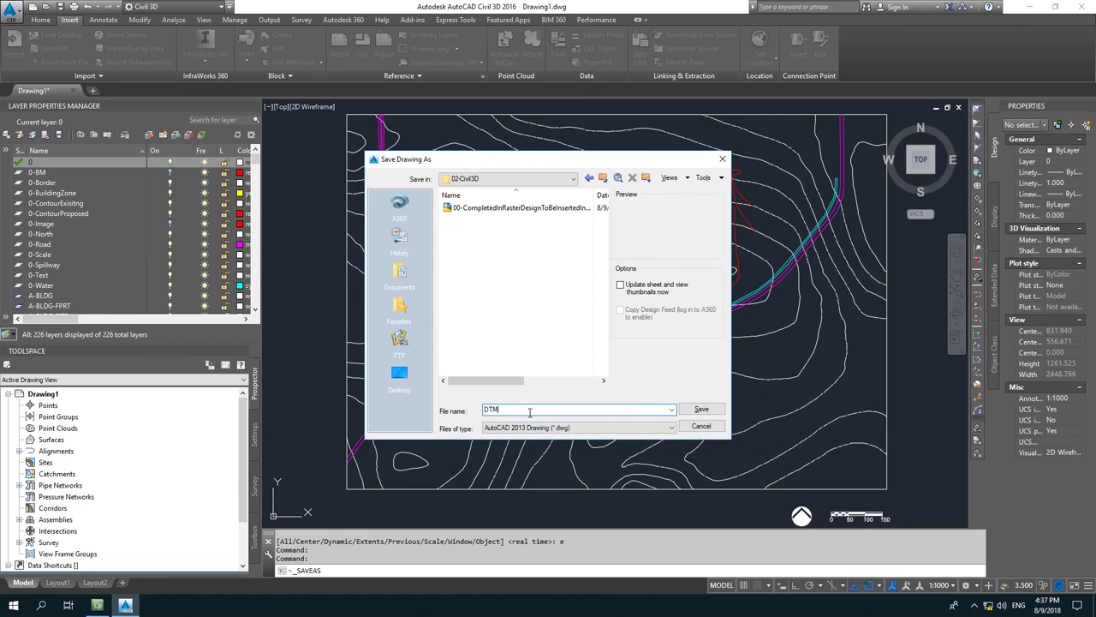
left_click(485, 410)
type("Eivil3D-")
left_click(698, 410)
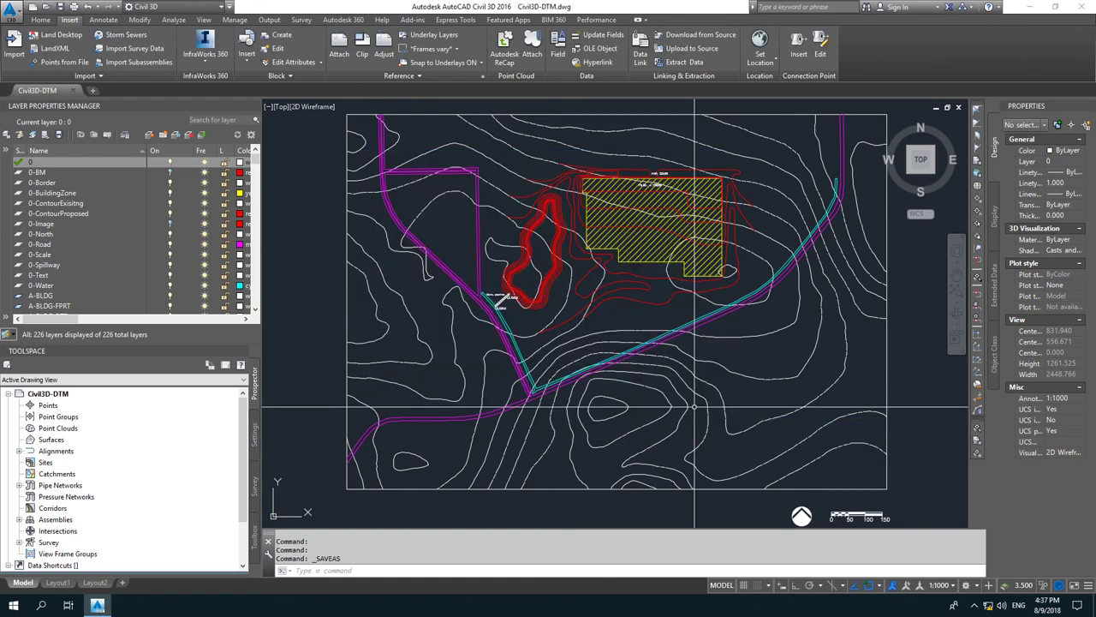